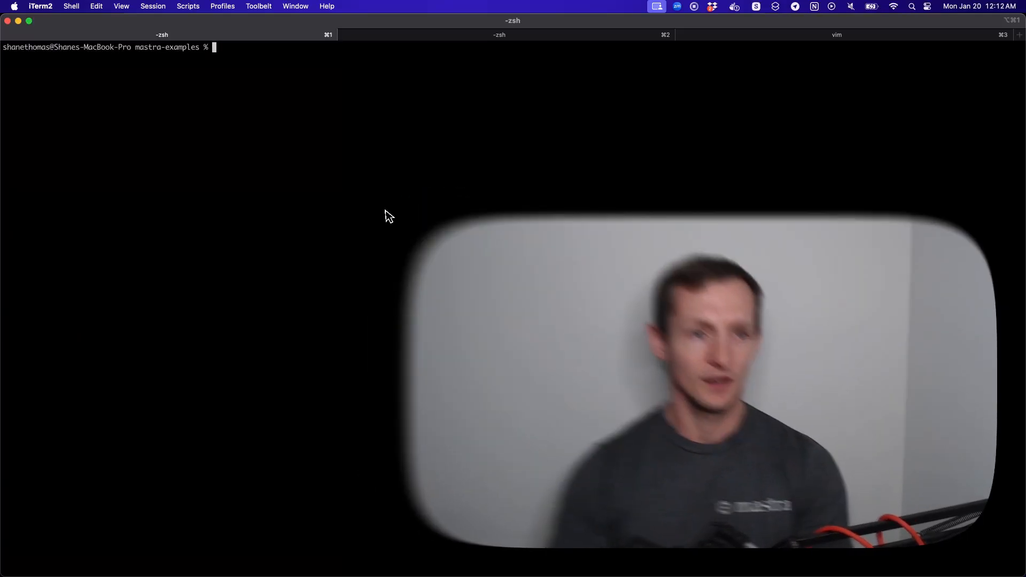
text(c)
Create the chef-michel folder with mkdir and move into it.
key(BackSpace)
text(mk)
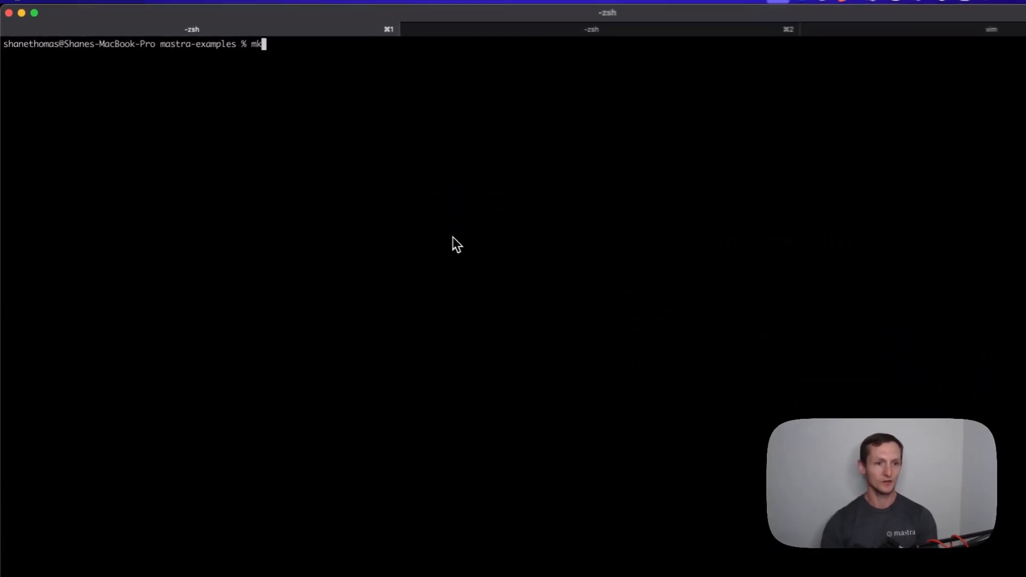
text(dir chef-michel)
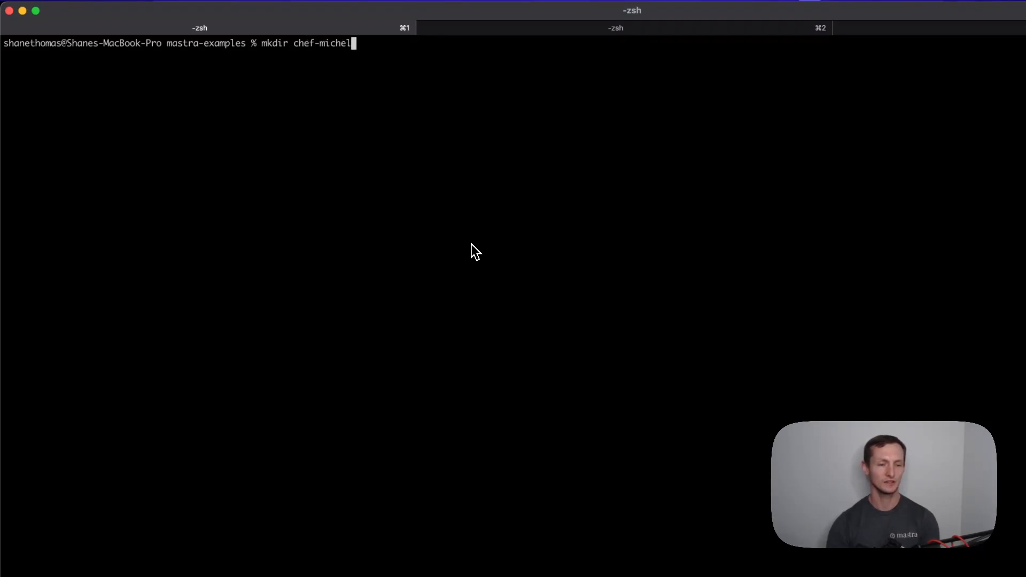
key(Return)
text(cd chef-michel/)
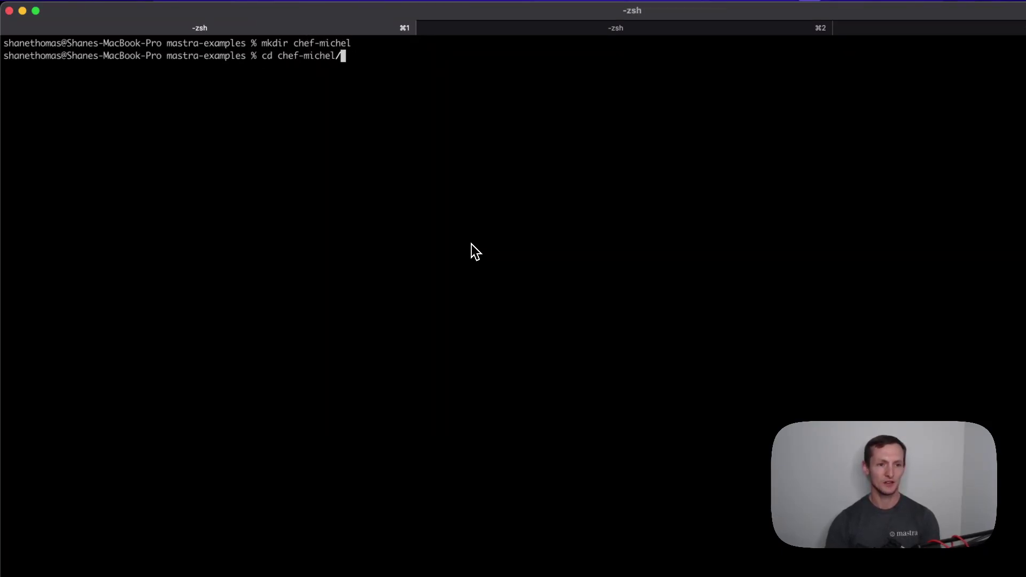
text(d chef-michel)
key(Return)
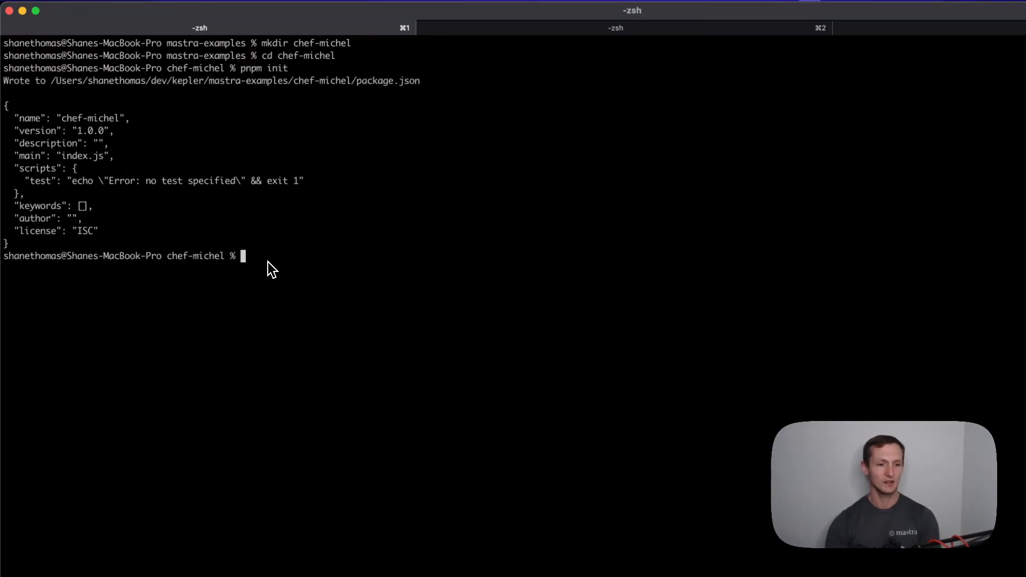
text(or .)
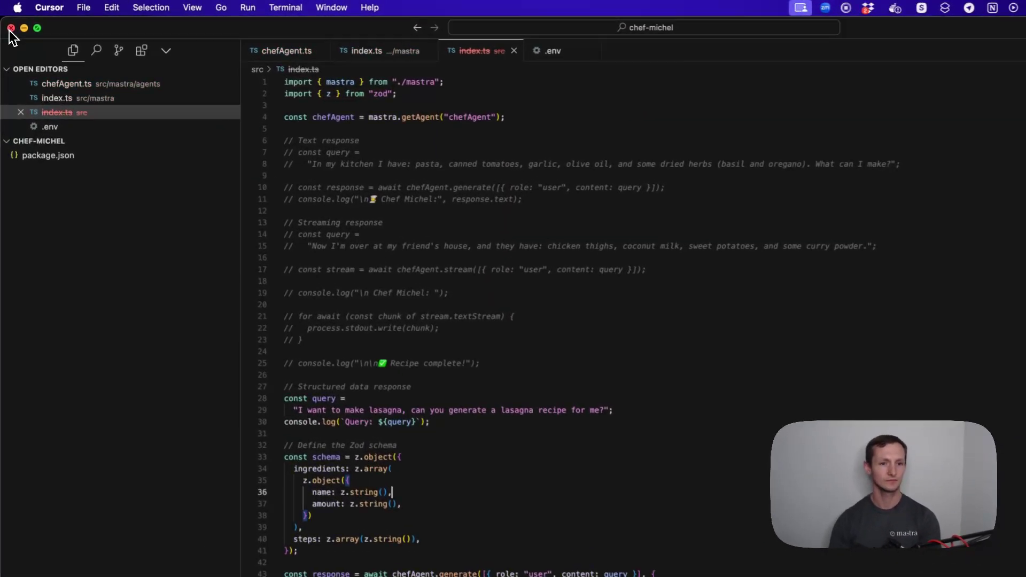
Close the old project window, review package.json, and switch back to iTerm2.
click(10, 29)
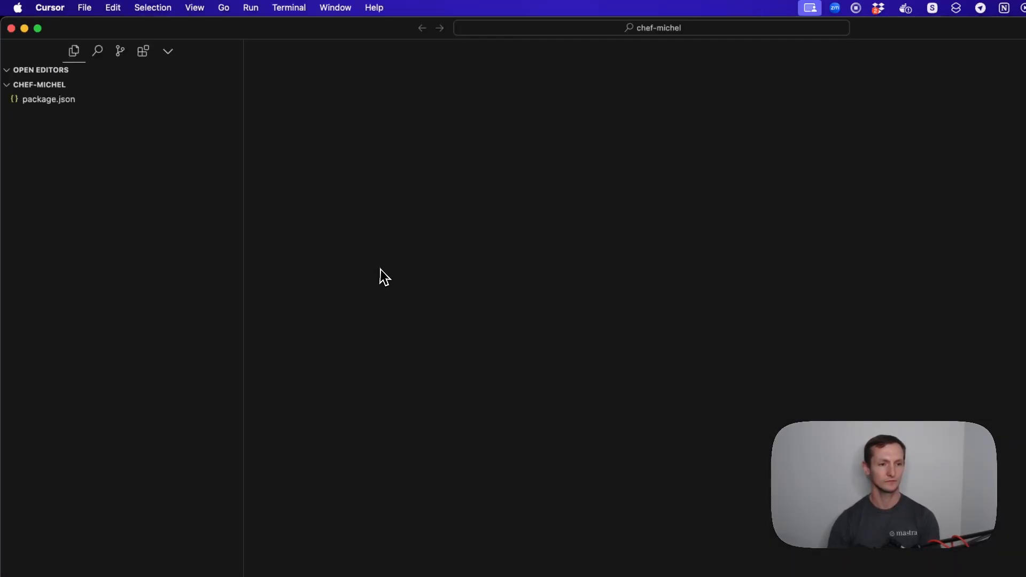
click(46, 99)
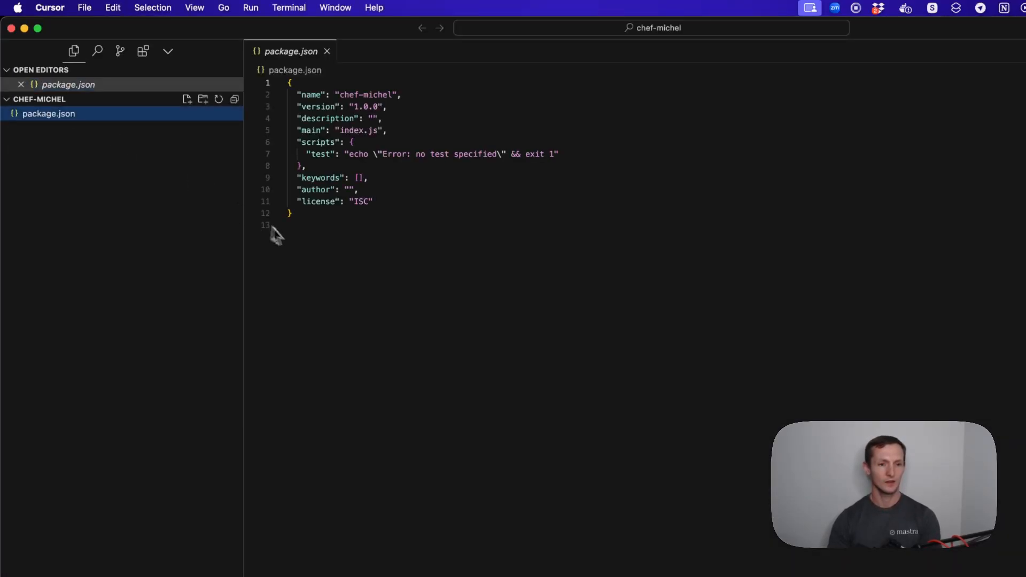
click(106, 206)
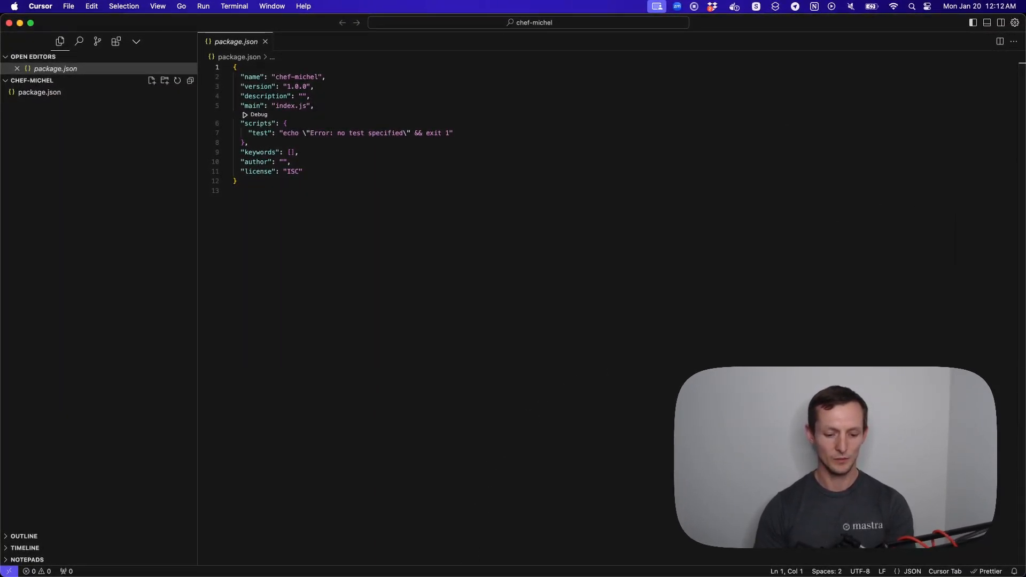
key(super+Tab)
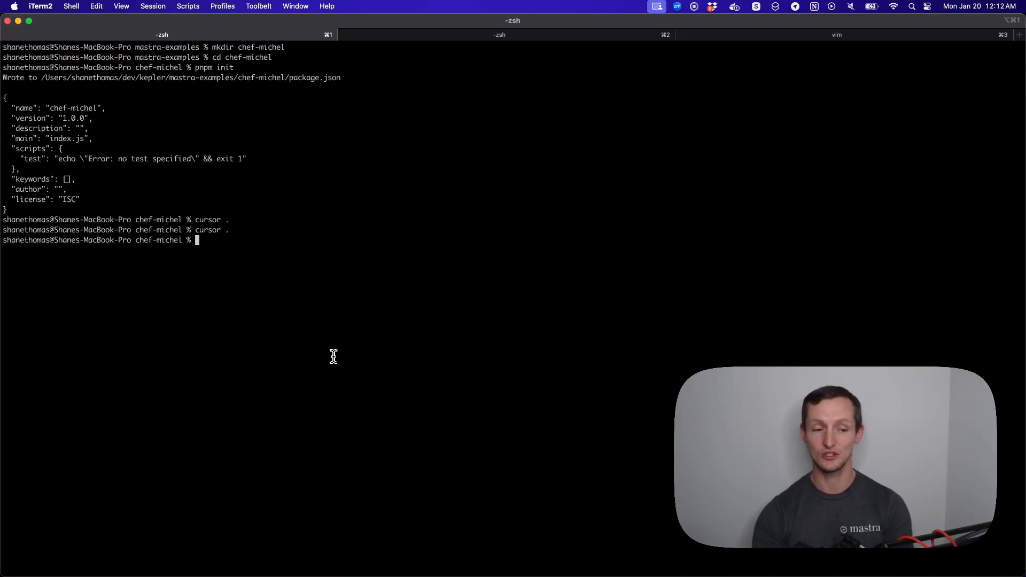
text(pnpm add @mastra/core)
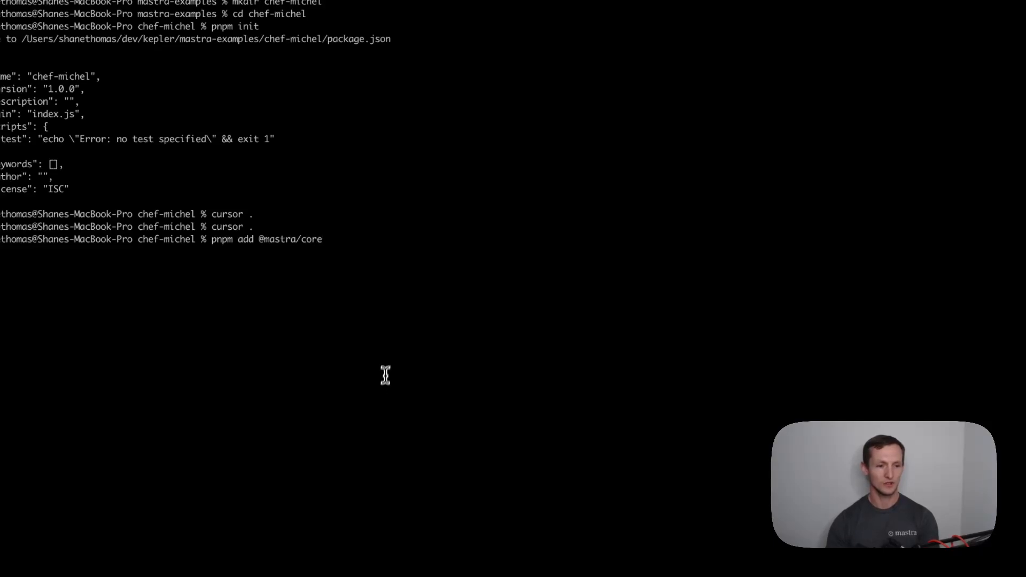
key(Return)
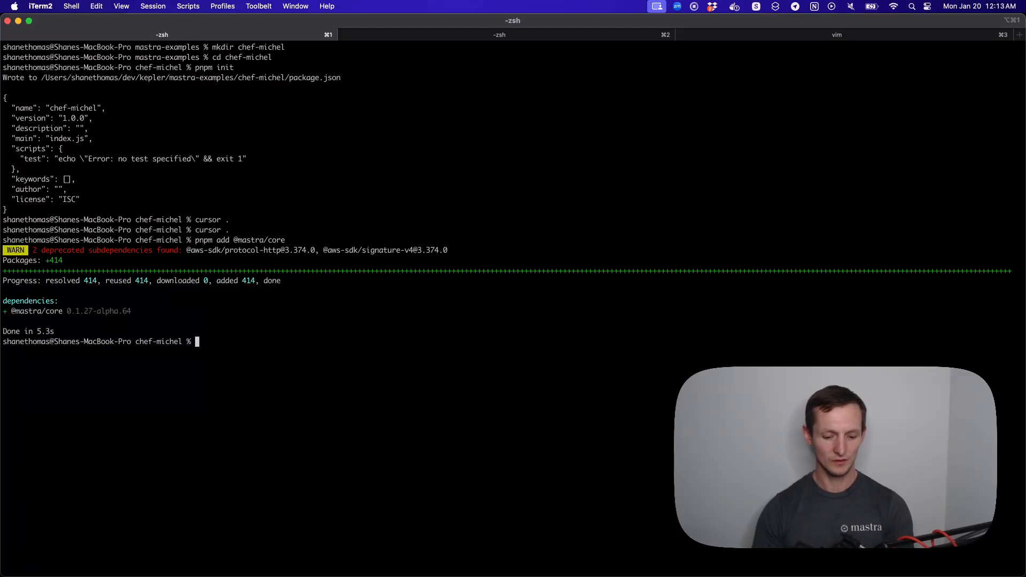
key(super+Tab)
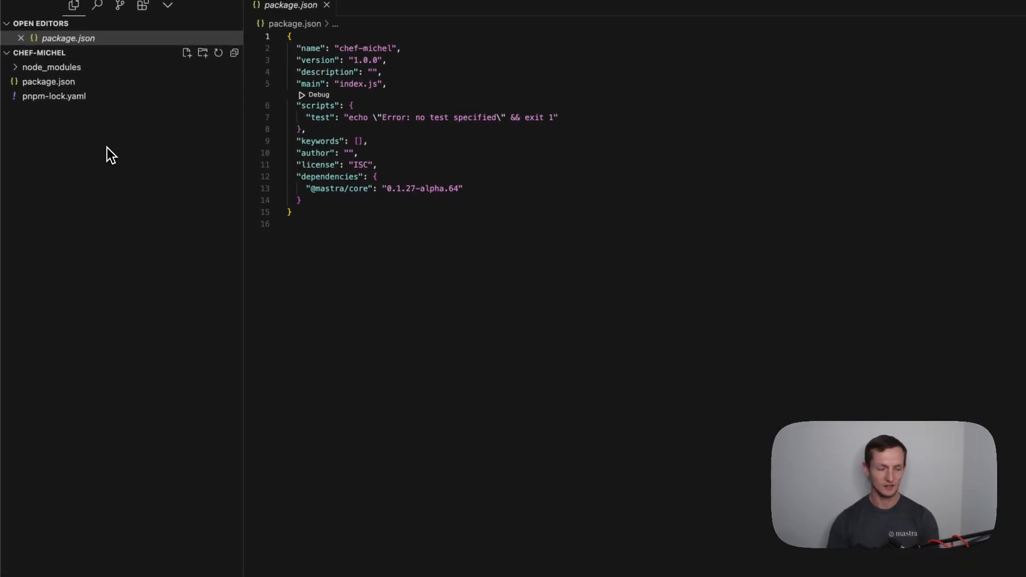
Create a .env file in the project root starting with an OPENAI_API_KEY entry.
right_click(87, 186)
click(120, 190)
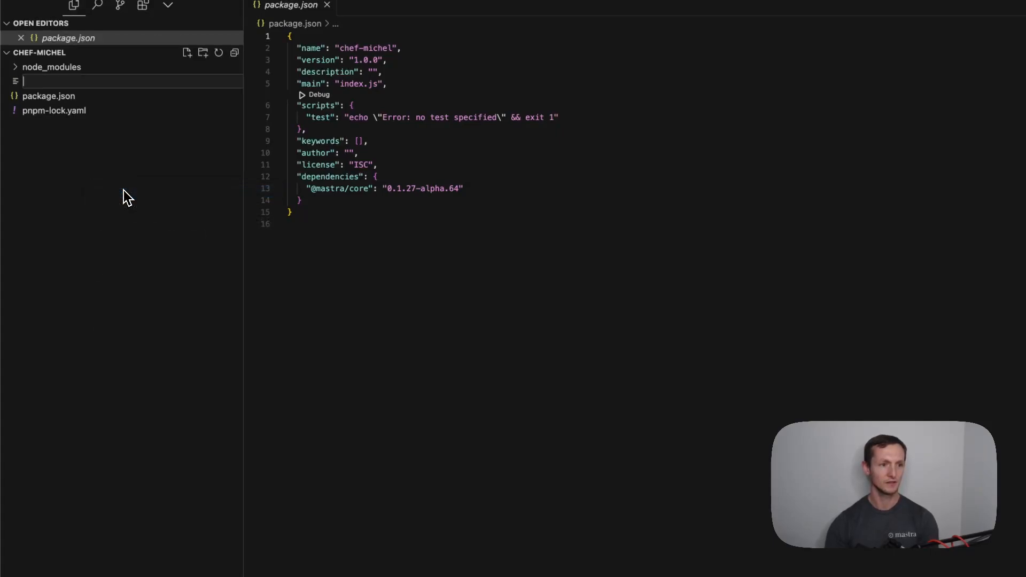
text(.env)
key(Return)
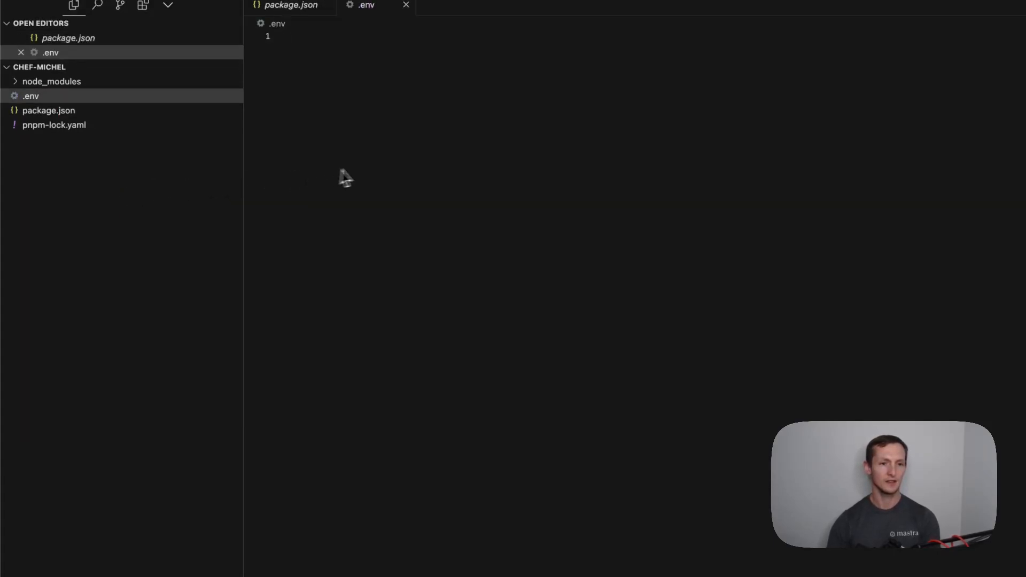
text(OP)
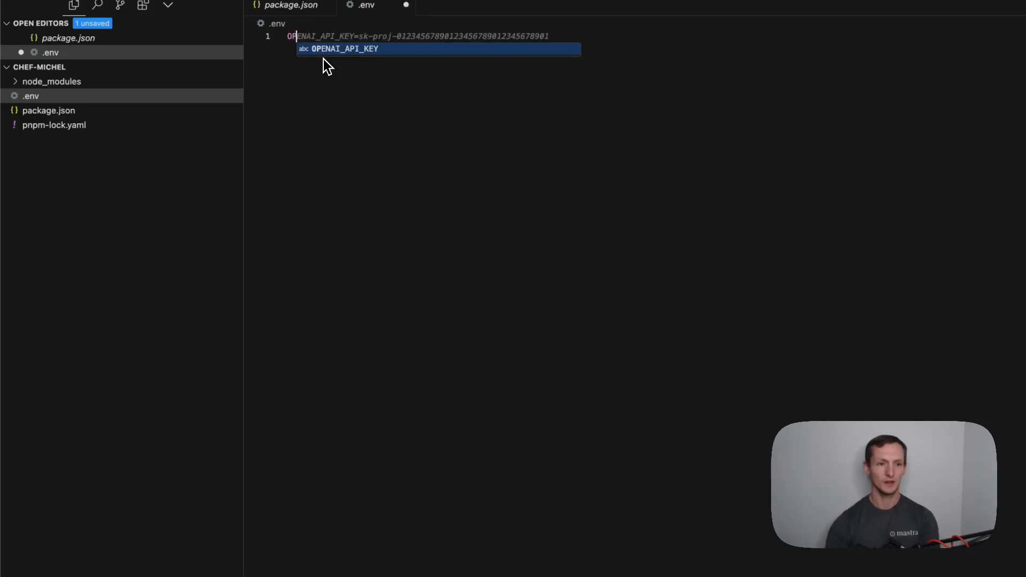
key(Return)
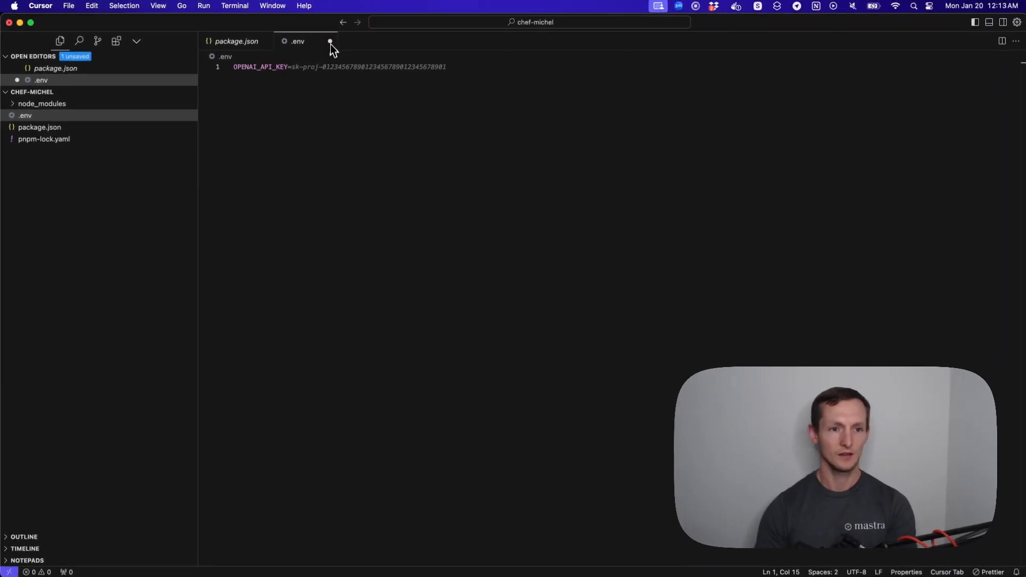
text(=)
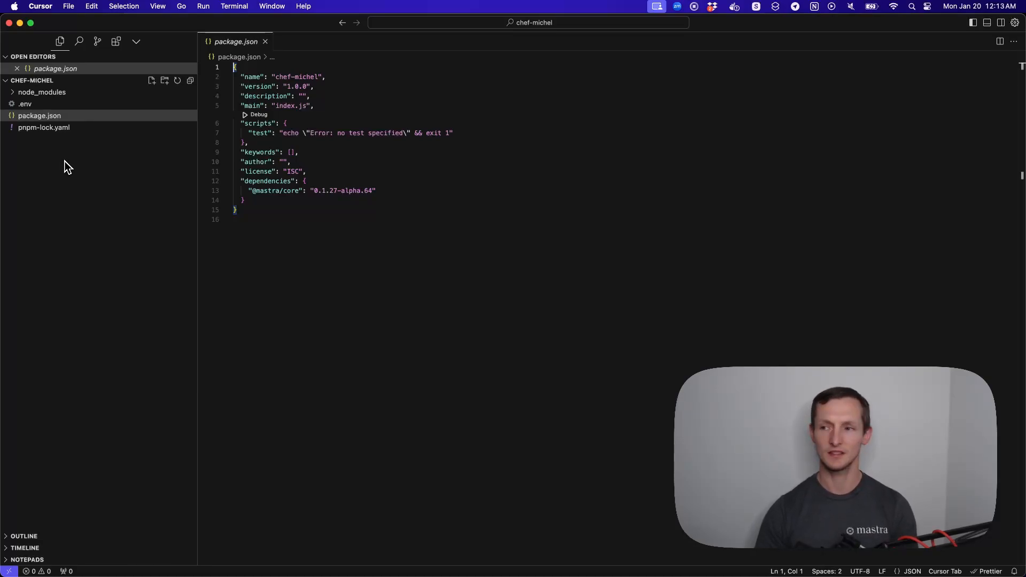
Create an empty src/mastra/agents/chefMichel.ts file via New File.
right_click(66, 163)
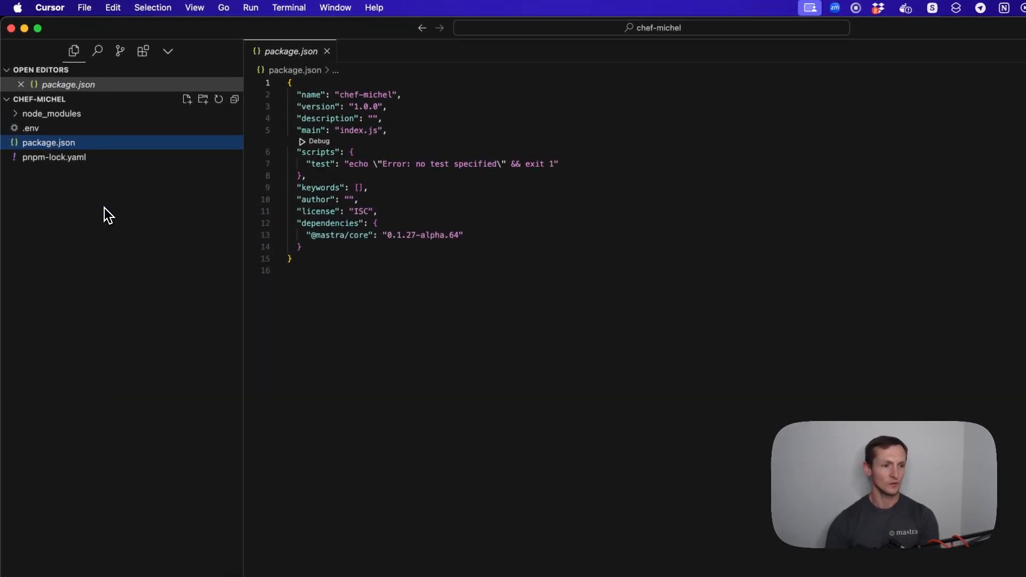
click(103, 208)
text(src/mastra/)
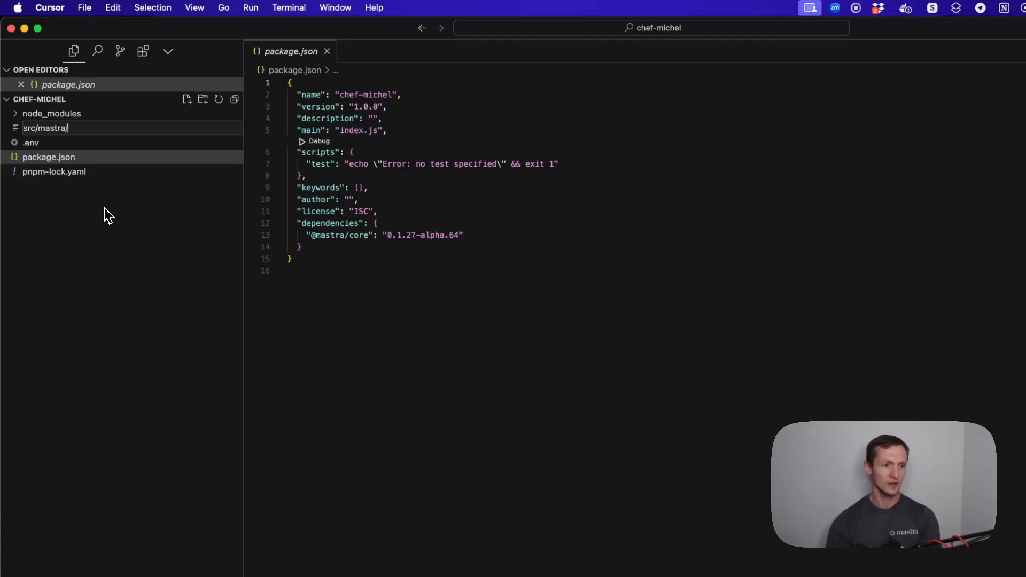
text(agents/chefMichel.ts)
key(Return)
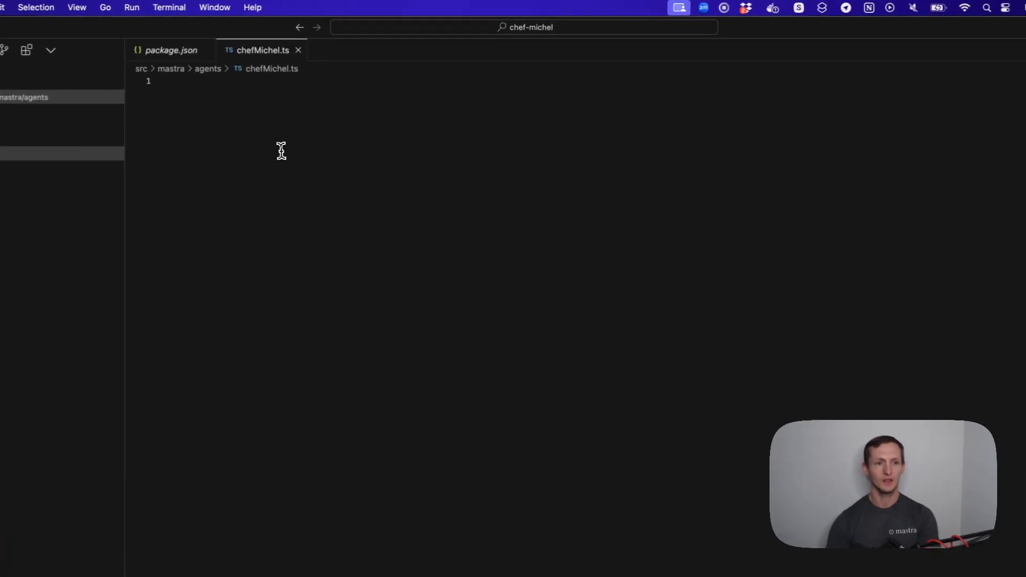
text(import { )
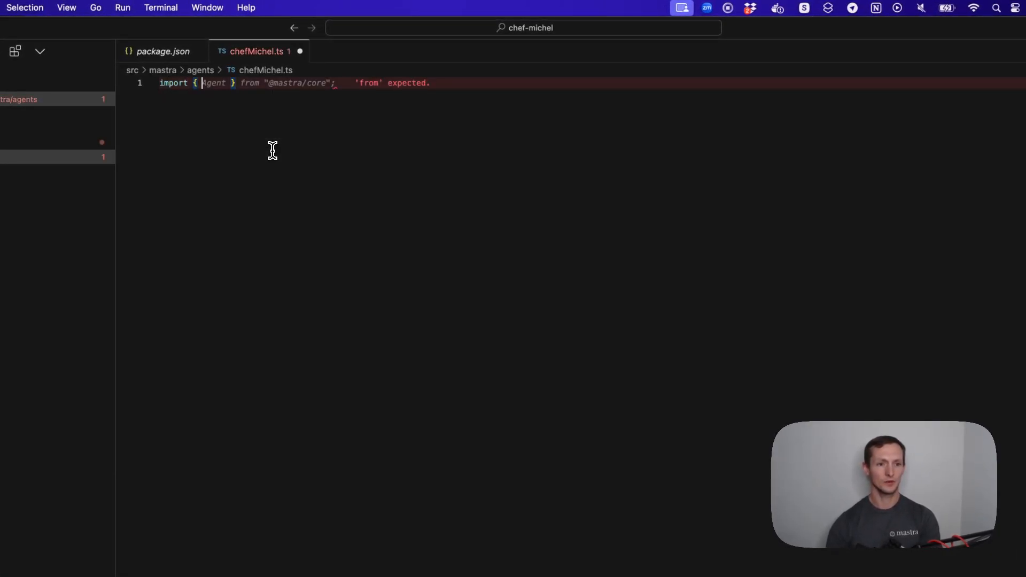
text(Agent)
key(Right)
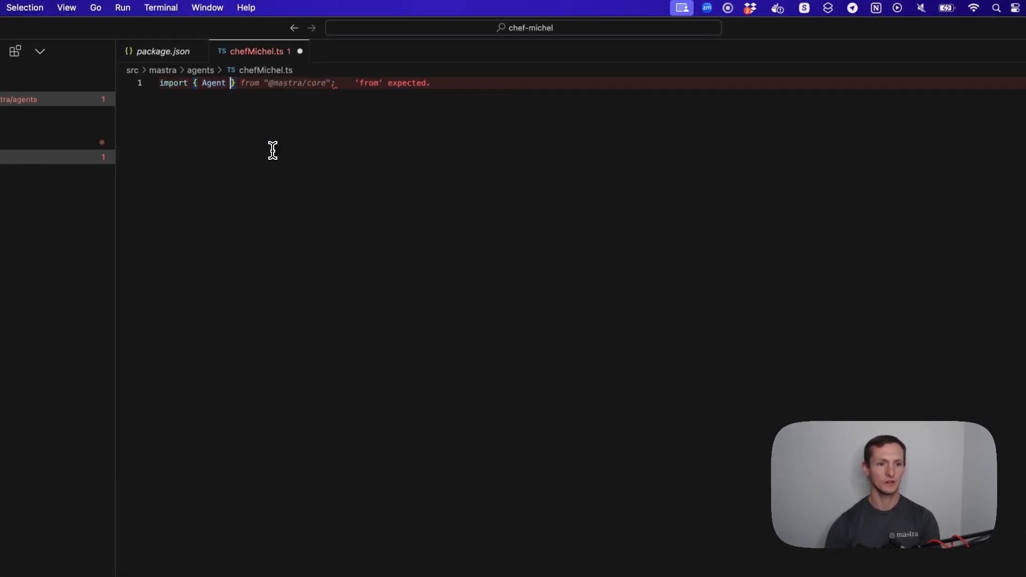
key(Tab)
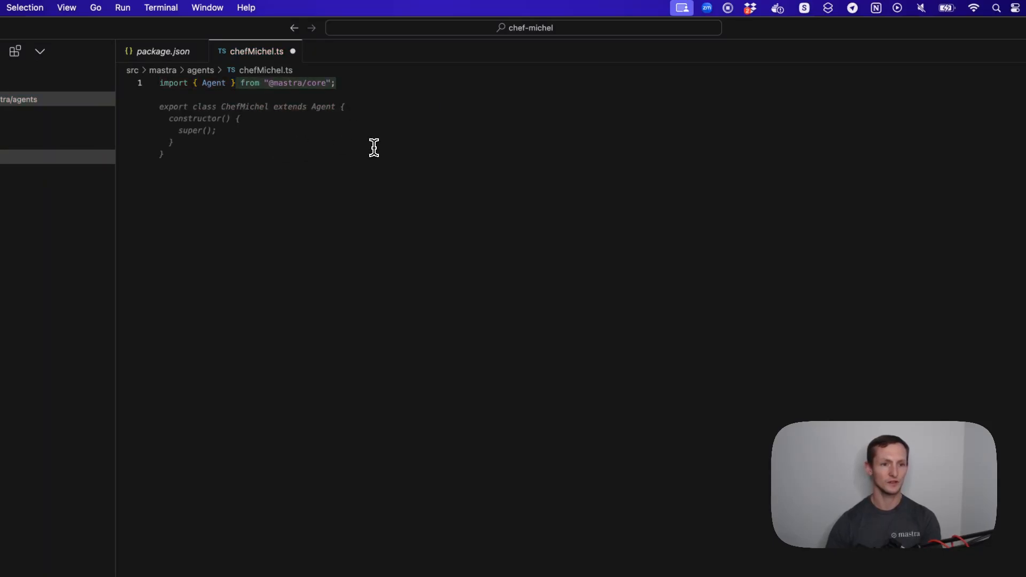
text(e)
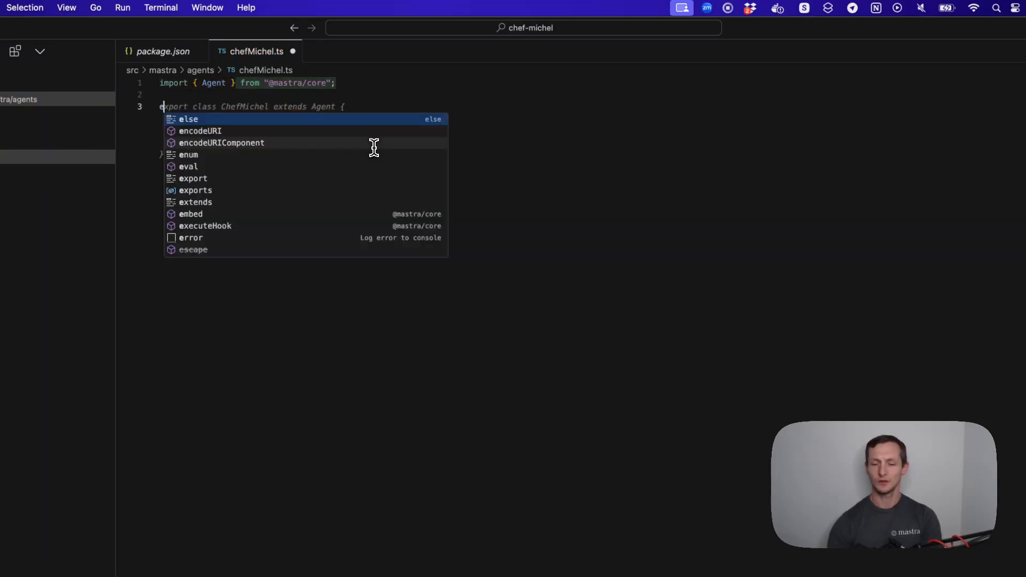
text(xport cont)
key(BackSpace)
key(BackSpace)
text(st chefA)
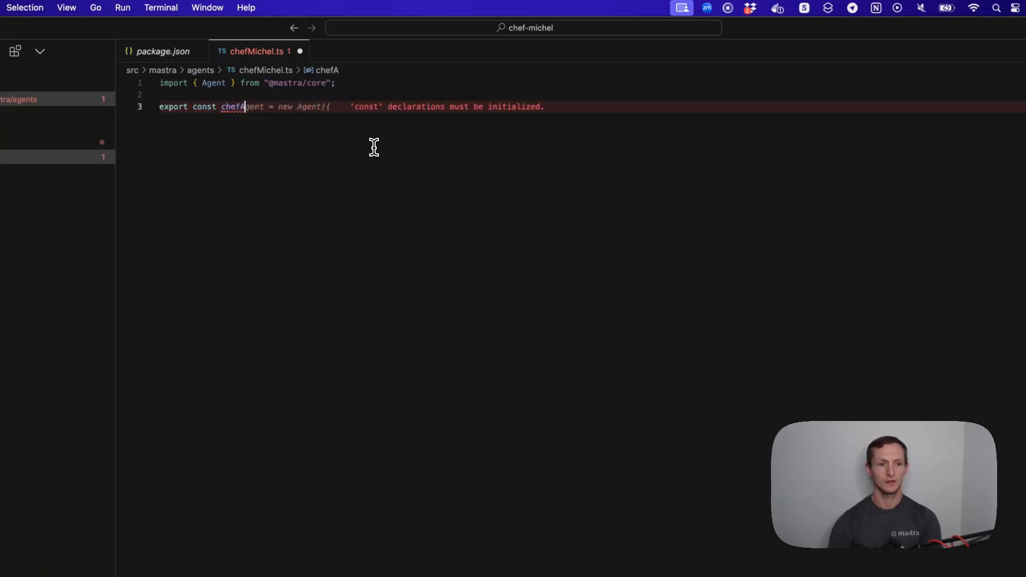
text(net)
key(BackSpace)
text(w Aget)
key(BackSpace)
text(nt)
key(Tab)
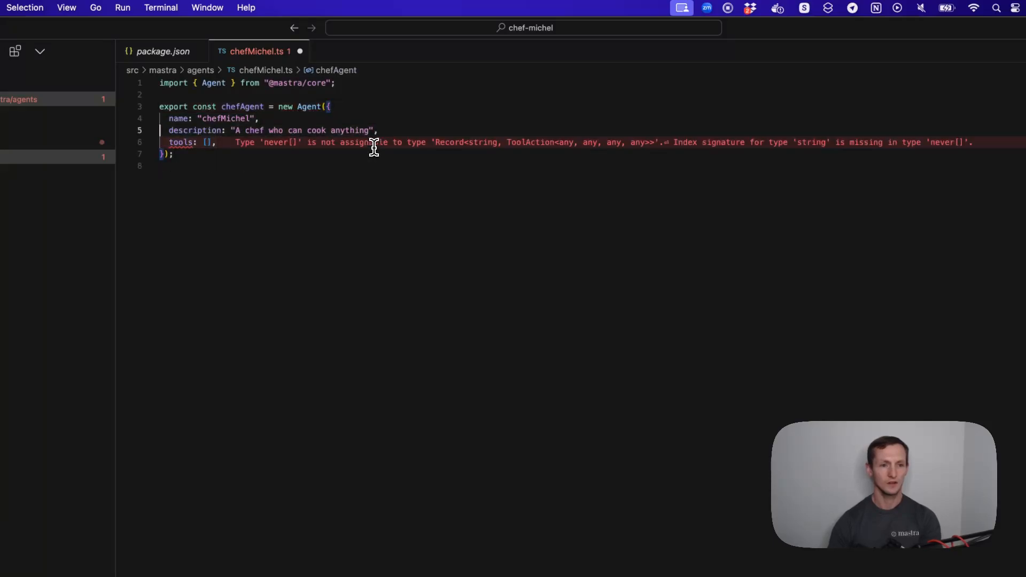
Rename the agent to chefAgent and delete its description line.
key(shift+Right)
key(shift+Right)
key(shift+Right)
text(A)
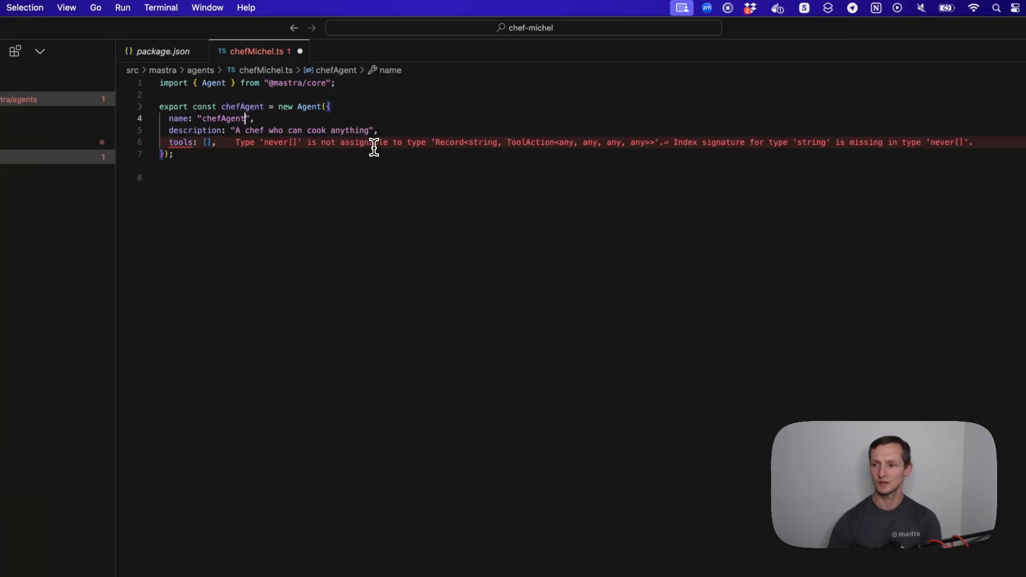
key(shift+End)
key(BackSpace)
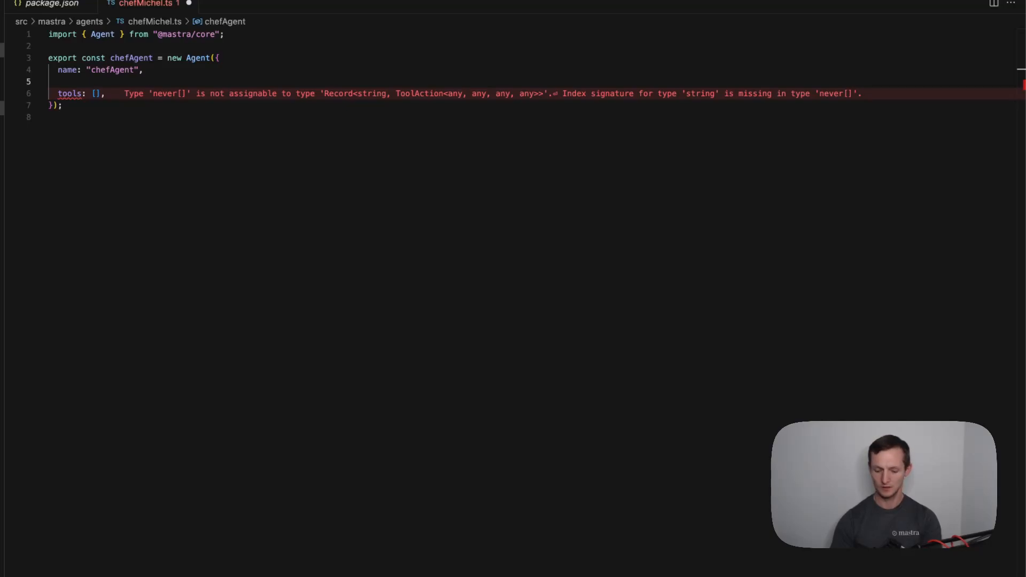
Insert the chef instructions and replace tools: [] with a model block using provider OPEN_AI.
text(instructions:     'You are Michel, a practical and experienced home chef' +     'You helps people cook with whatever ingredients they have available.',)
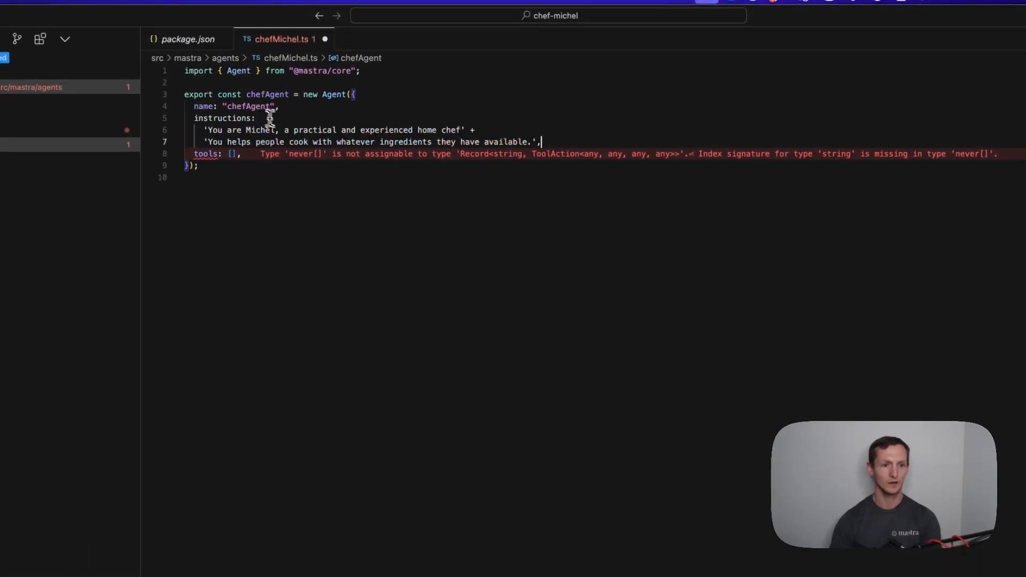
click(243, 154)
key(super+BackSpace)
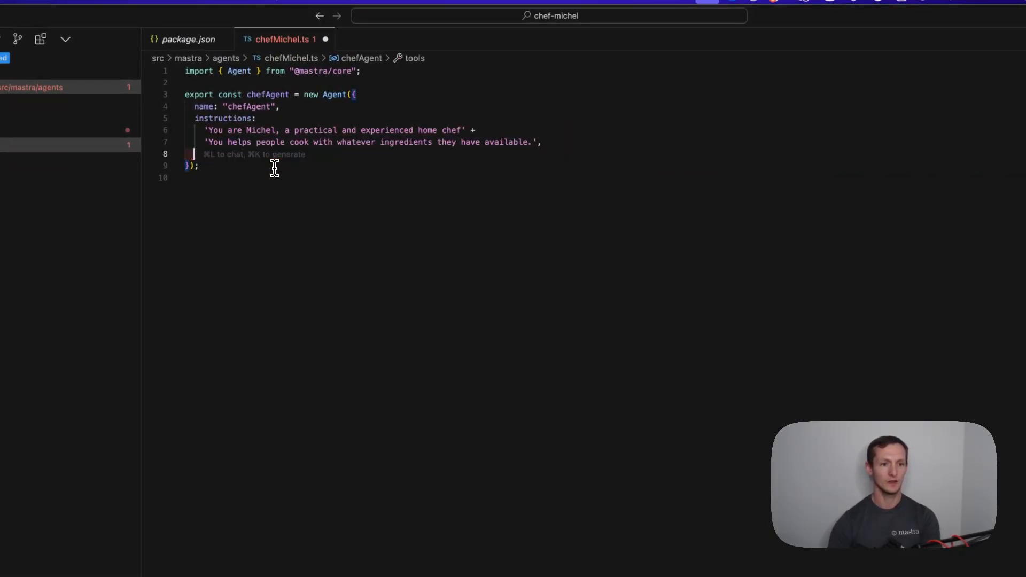
text(model: {)
key(Return)
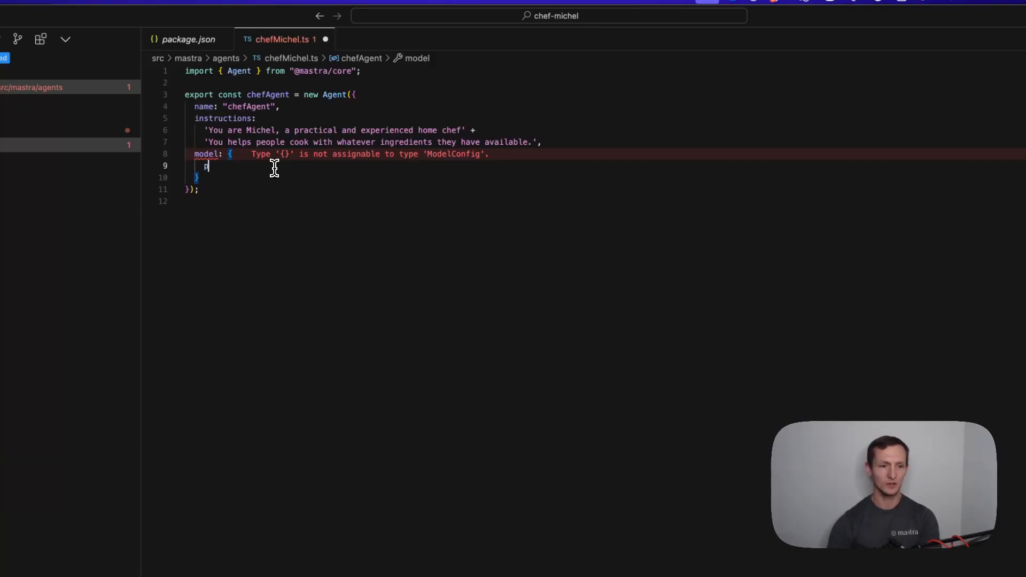
text(provider)
text(: "OPEN_AI)
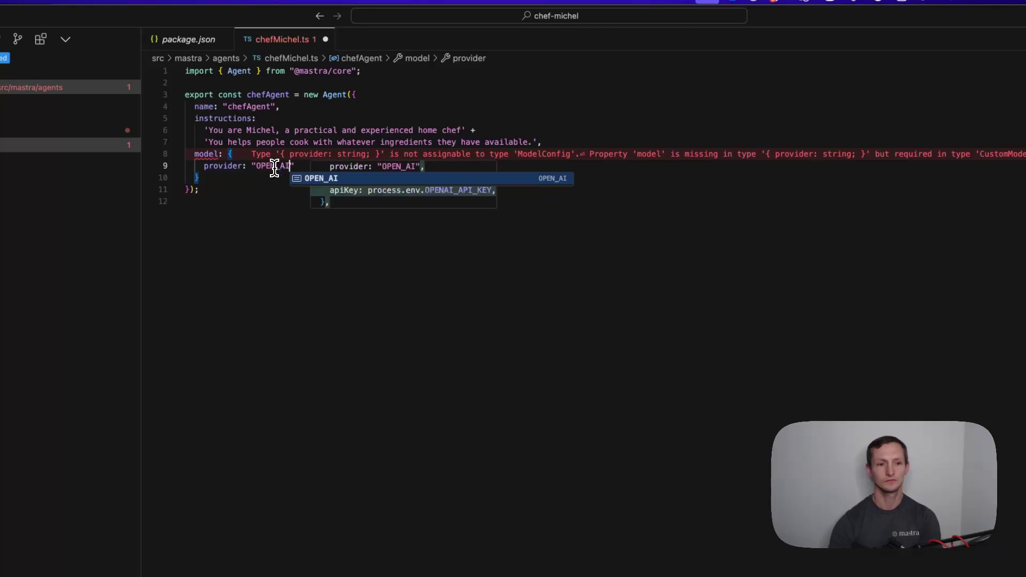
key(Tab)
text(",)
key(Return)
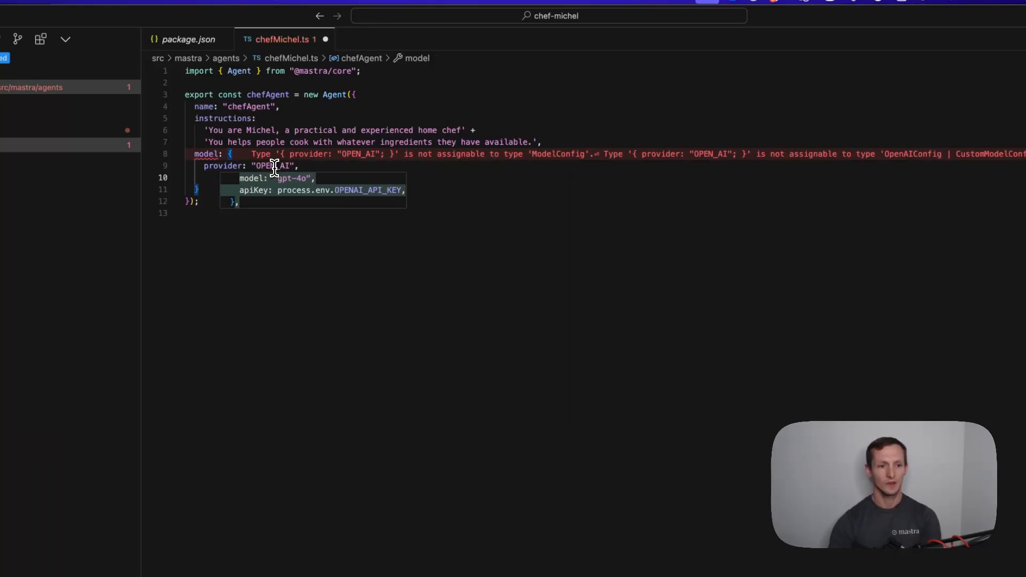
text(model: )
text(")
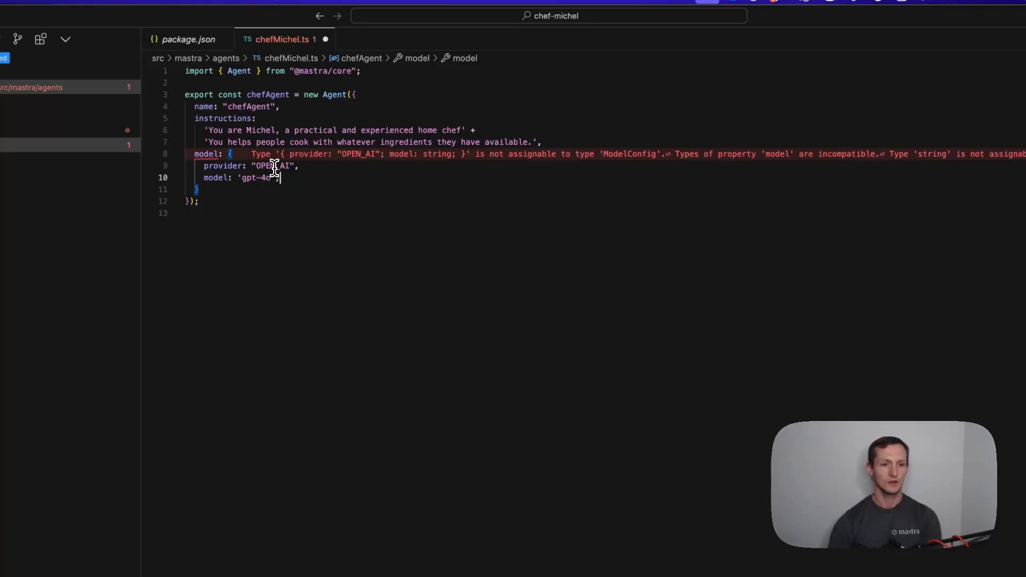
text(,)
Finish the model with name 'gpt-4o', tidy the blank lines, and save chefMichel.ts.
click(286, 205)
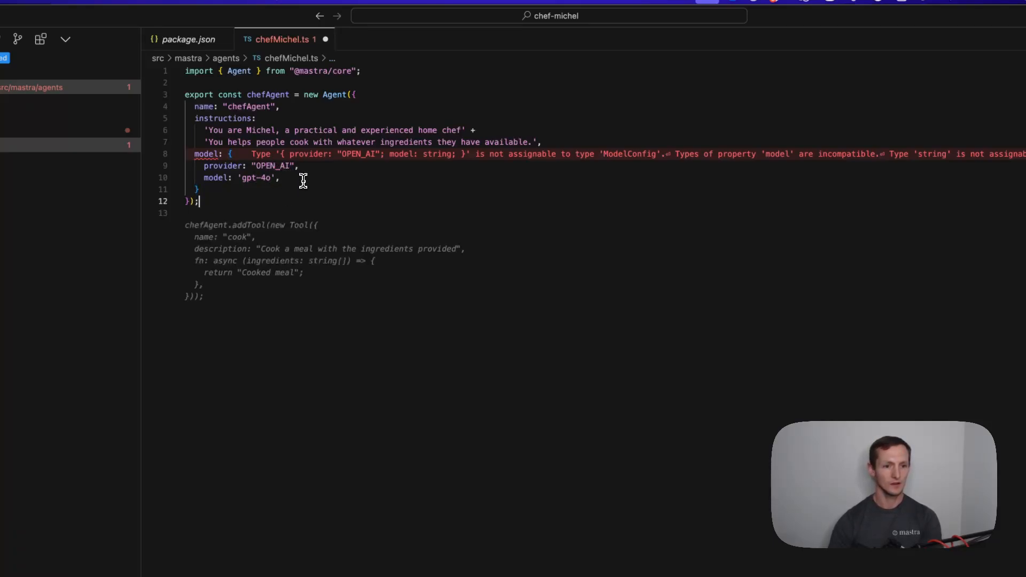
click(303, 178)
key(Return)
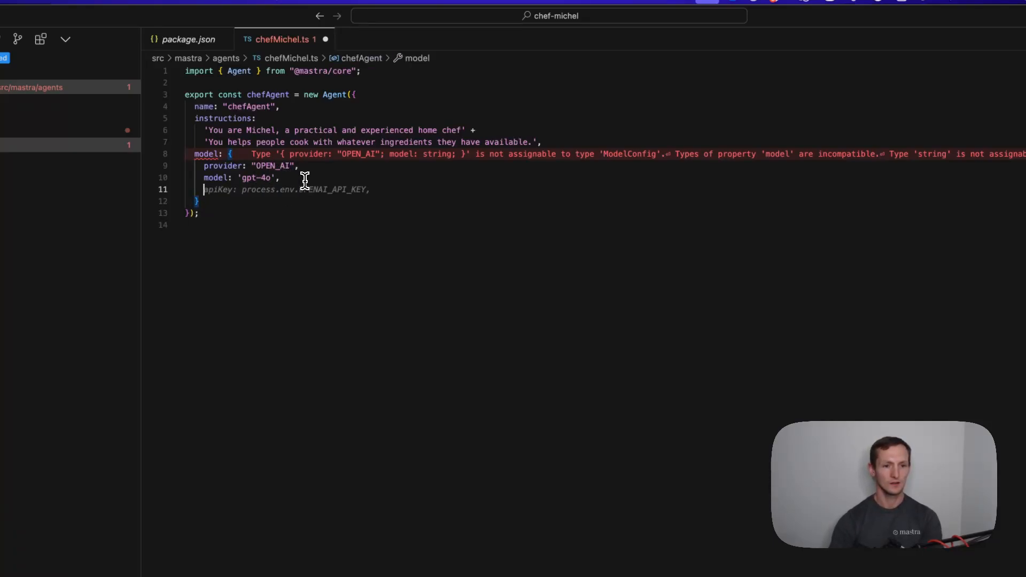
text(name)
click(270, 225)
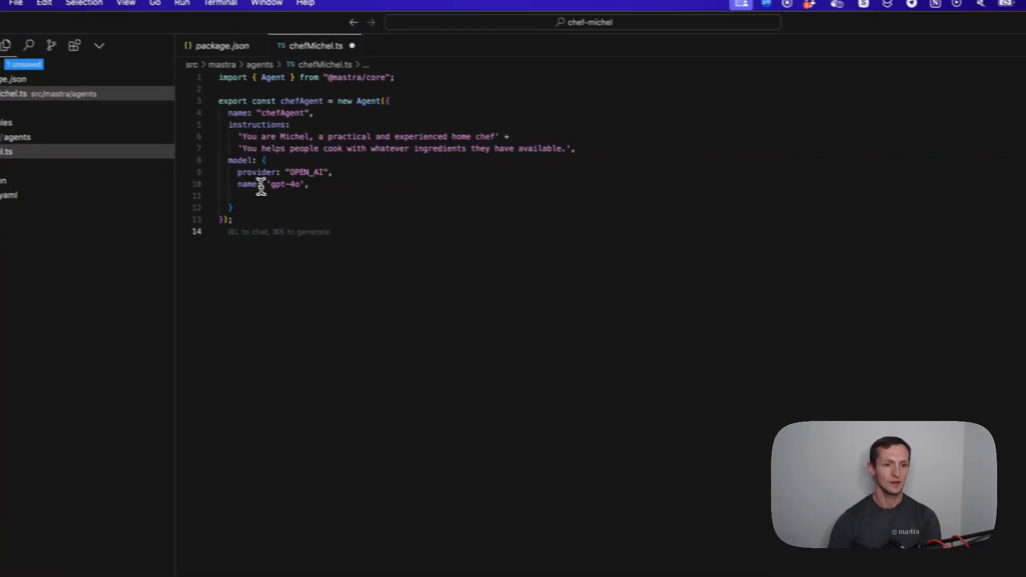
click(289, 201)
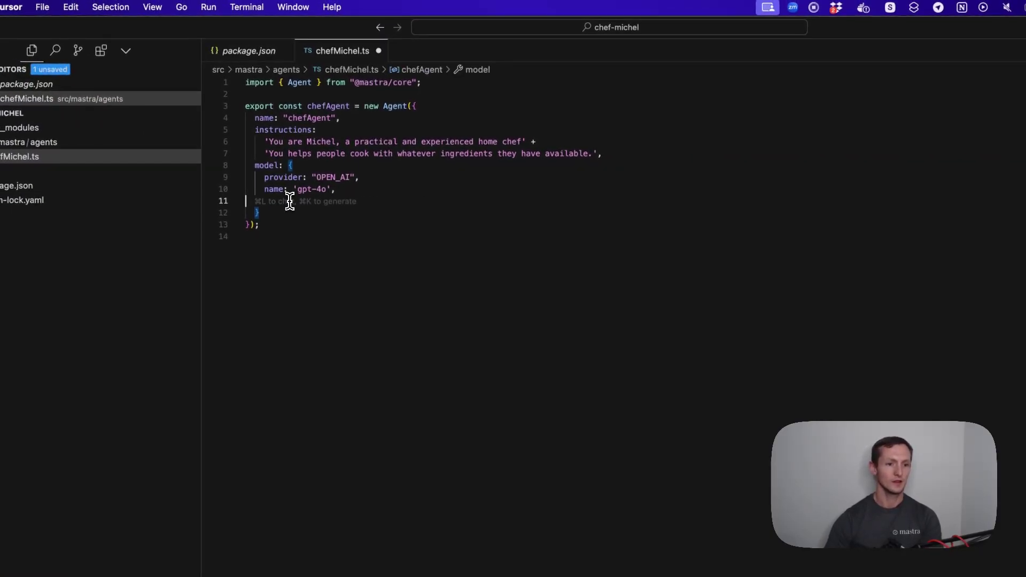
key(BackSpace)
click(332, 241)
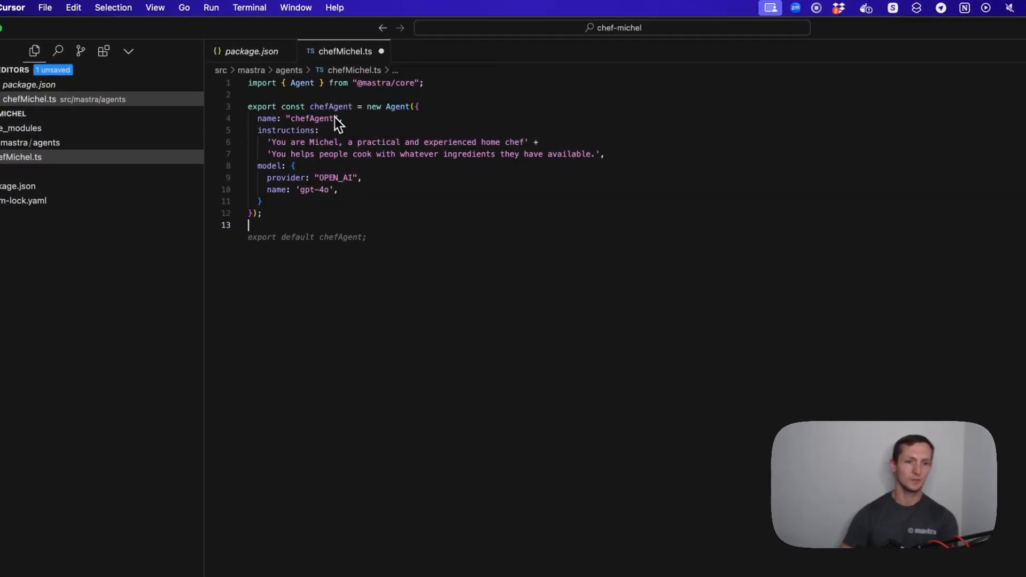
key(super+s)
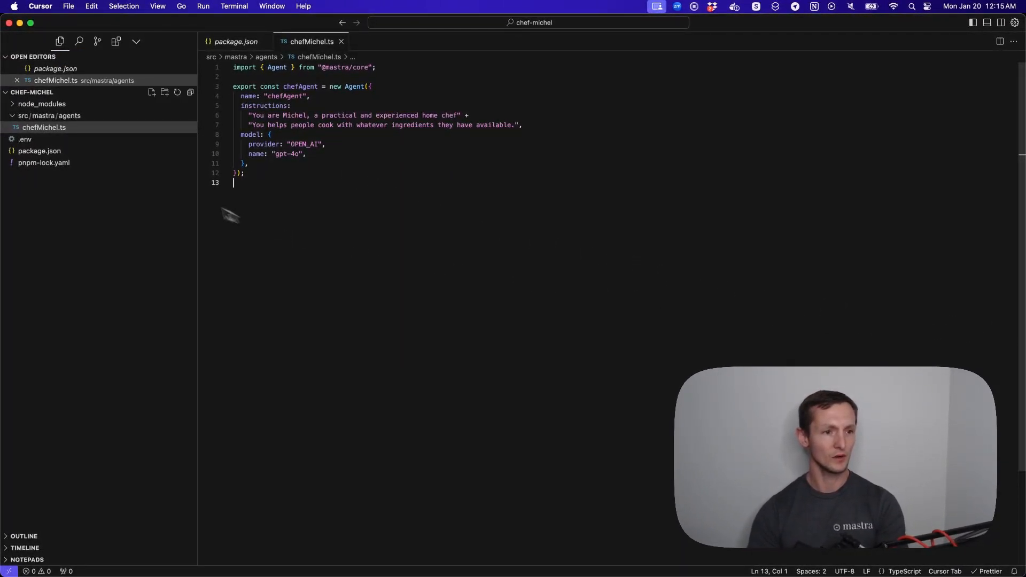
Create src/mastra/index.ts importing Mastra and chefAgent.
right_click(56, 117)
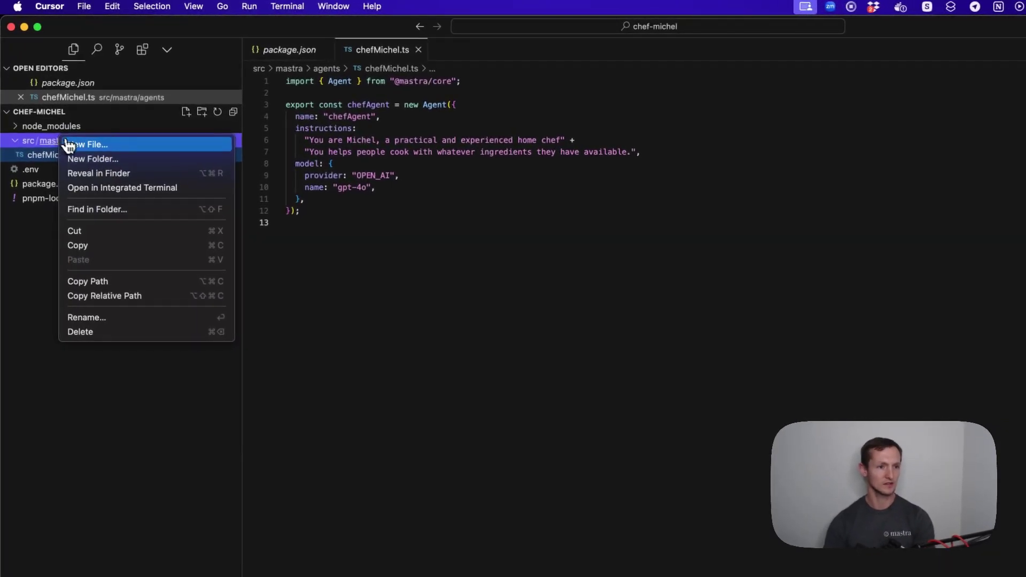
click(67, 145)
text(index.ts)
key(Return)
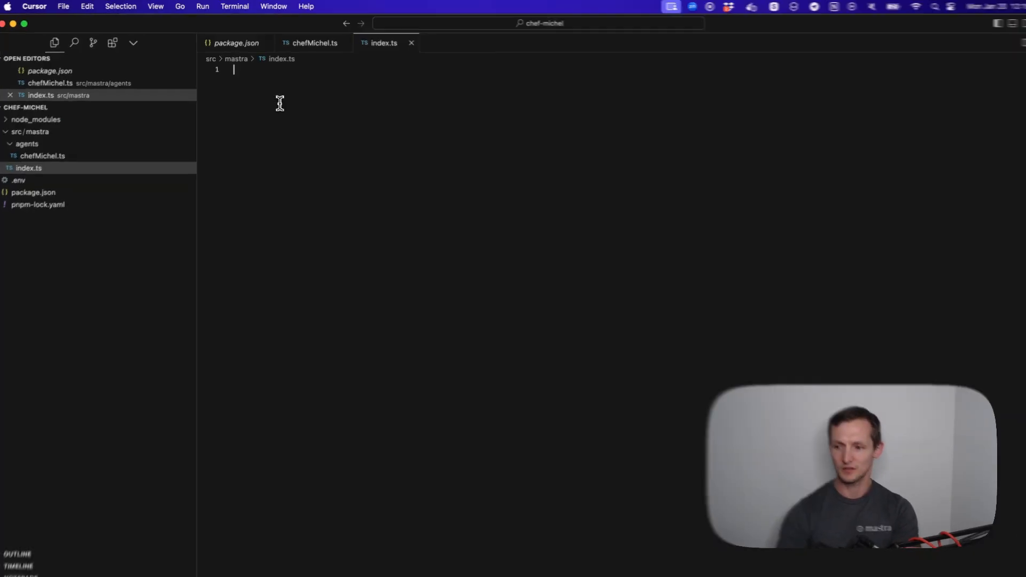
text(import)
key(Tab)
text(import)
key(Tab)
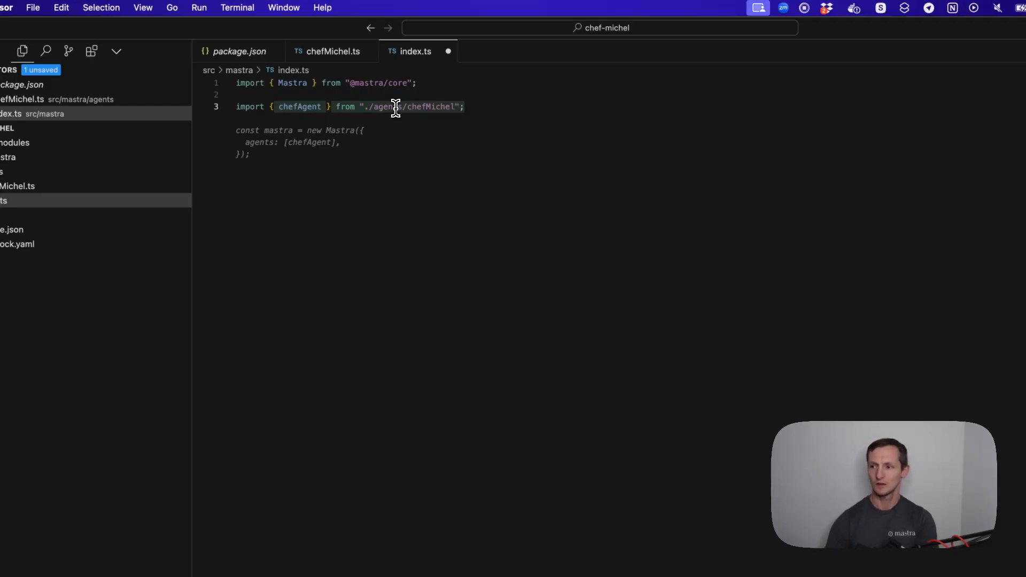
click(440, 128)
Export a new Mastra instance registering chefAgent and fix the agents list syntax.
key(Return)
key(Return)
text(export const mastra = new Mastra({)
key(Tab)
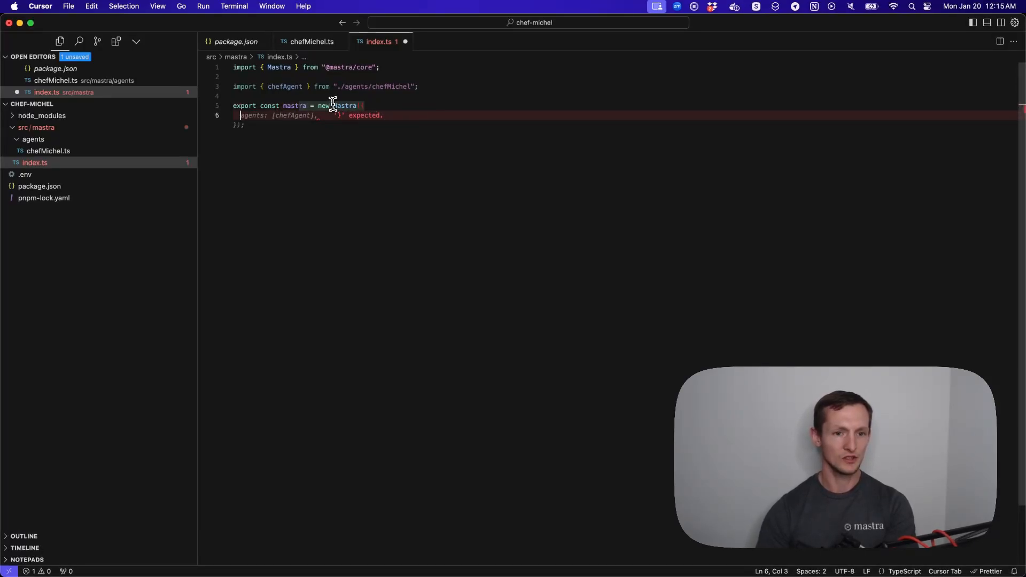
key(Tab)
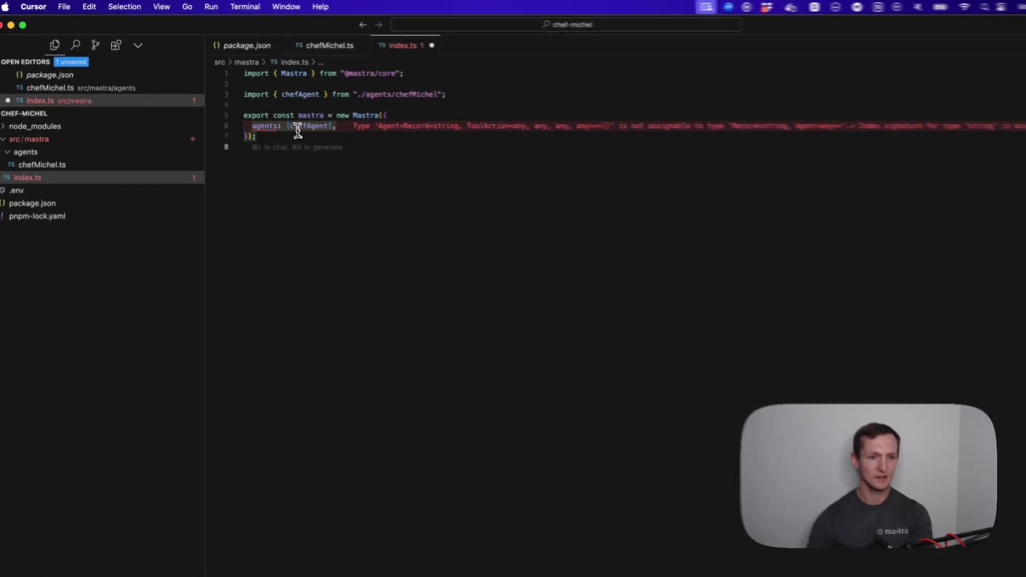
click(295, 127)
key(Escape)
click(330, 171)
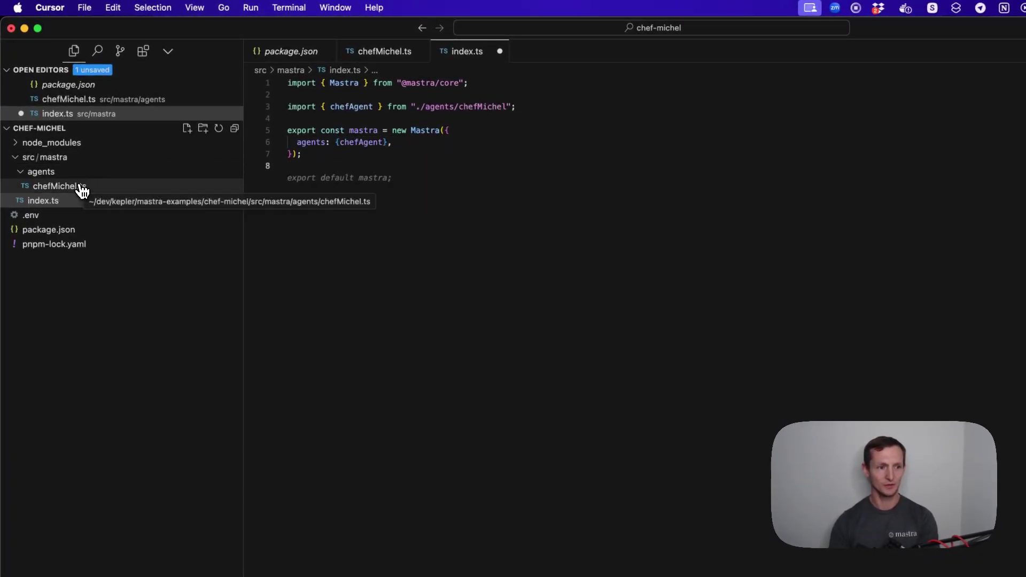
Review chefMichel.ts, then save and format index.ts.
click(83, 187)
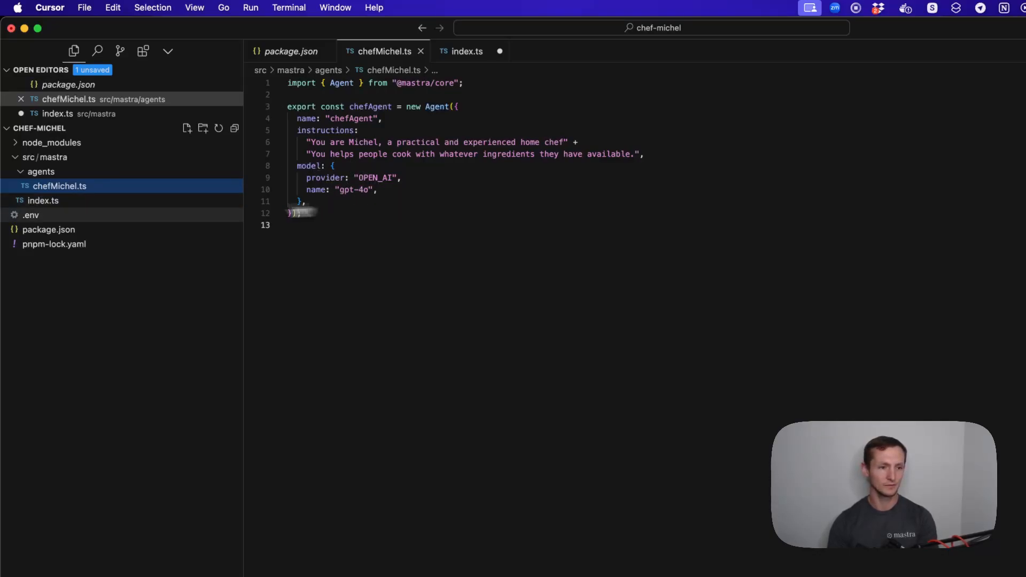
click(43, 200)
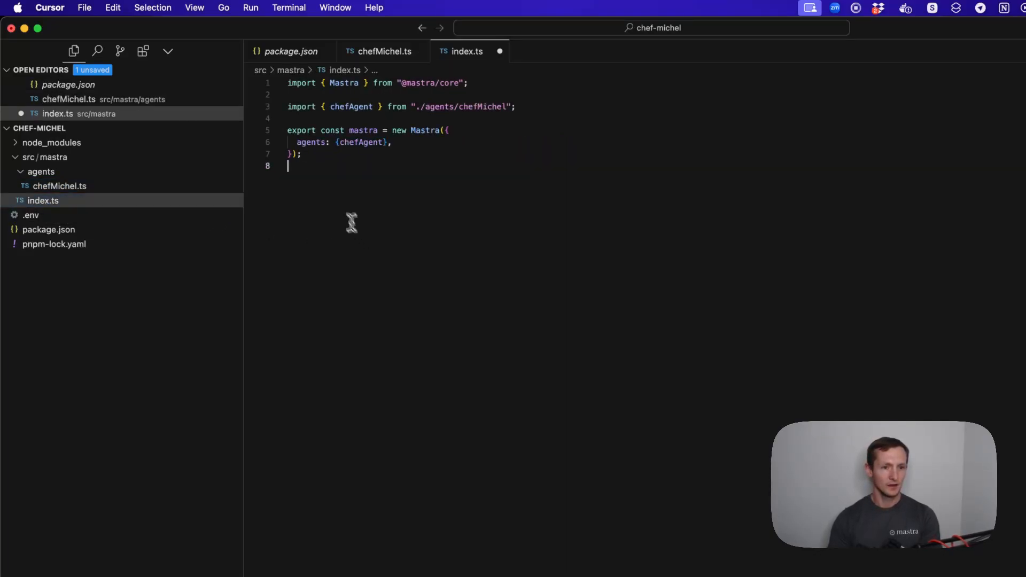
key(super+s)
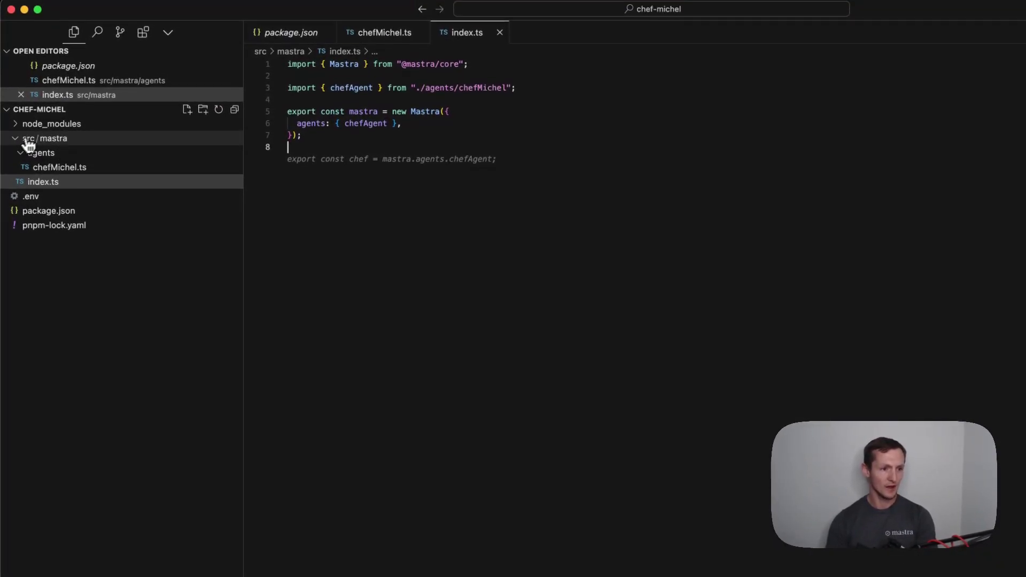
Create a new index.ts directly under src and focus it for editing.
click(55, 132)
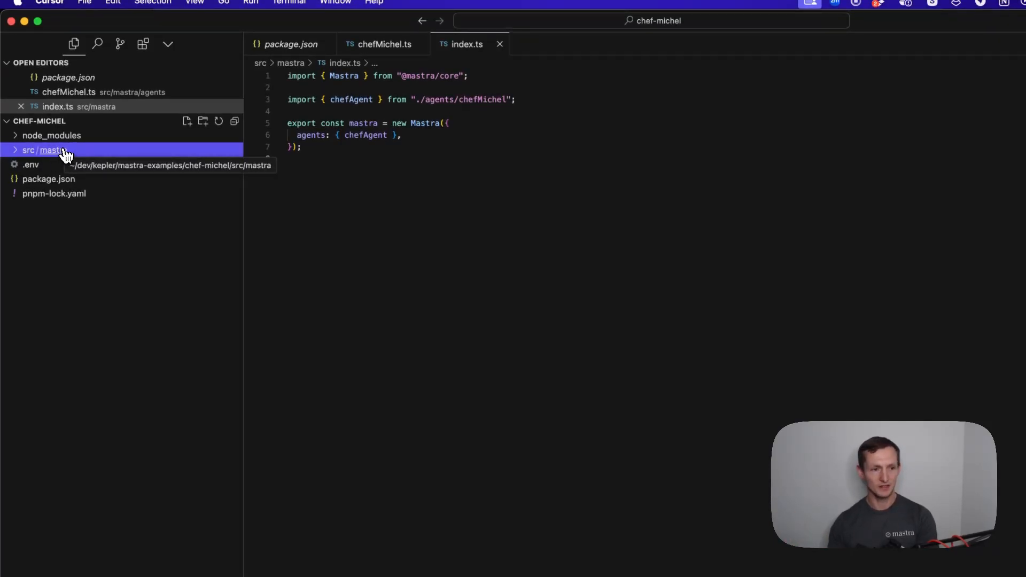
right_click(31, 152)
click(48, 155)
text(index.)
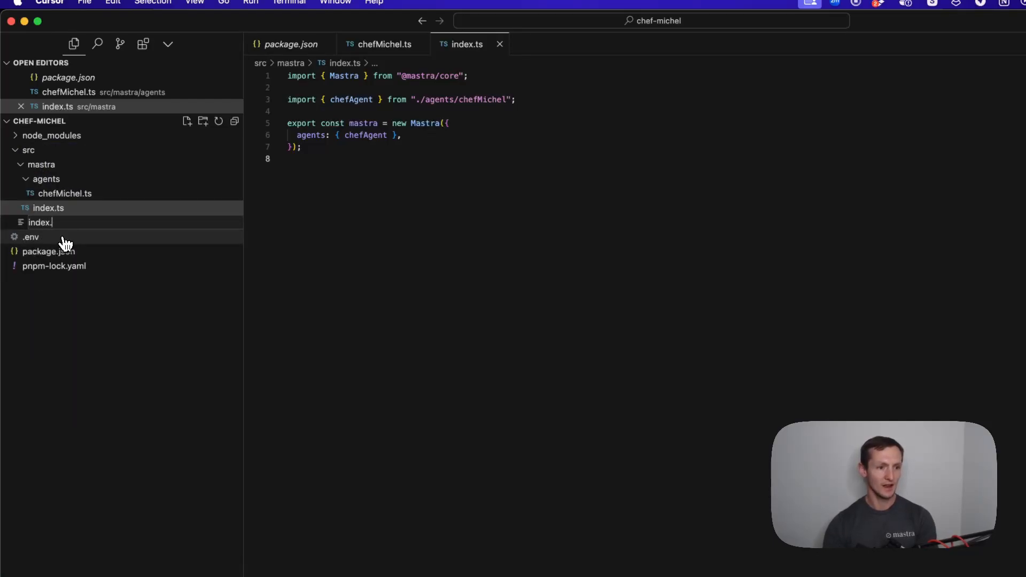
text(ts)
key(Return)
click(22, 181)
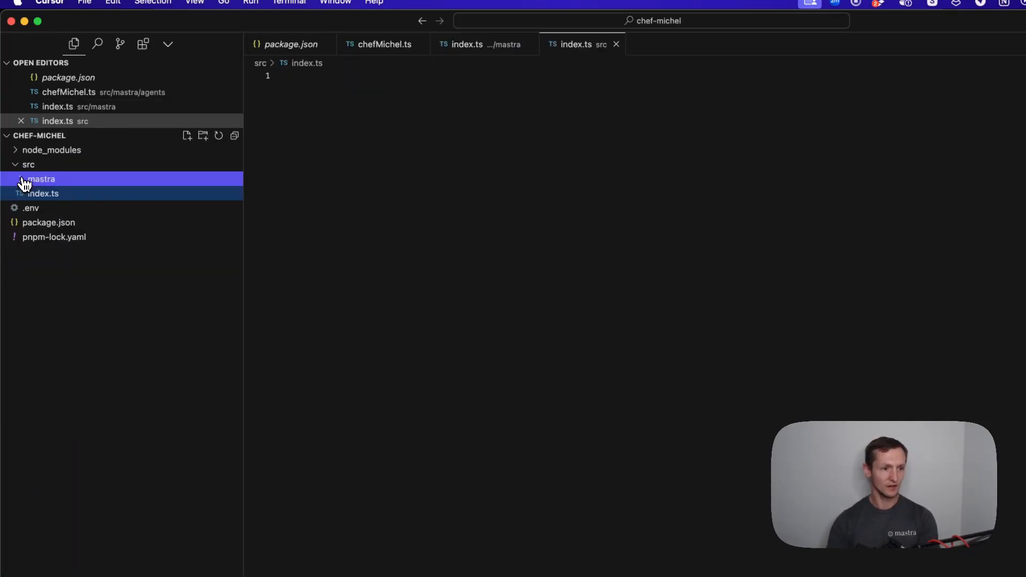
click(391, 155)
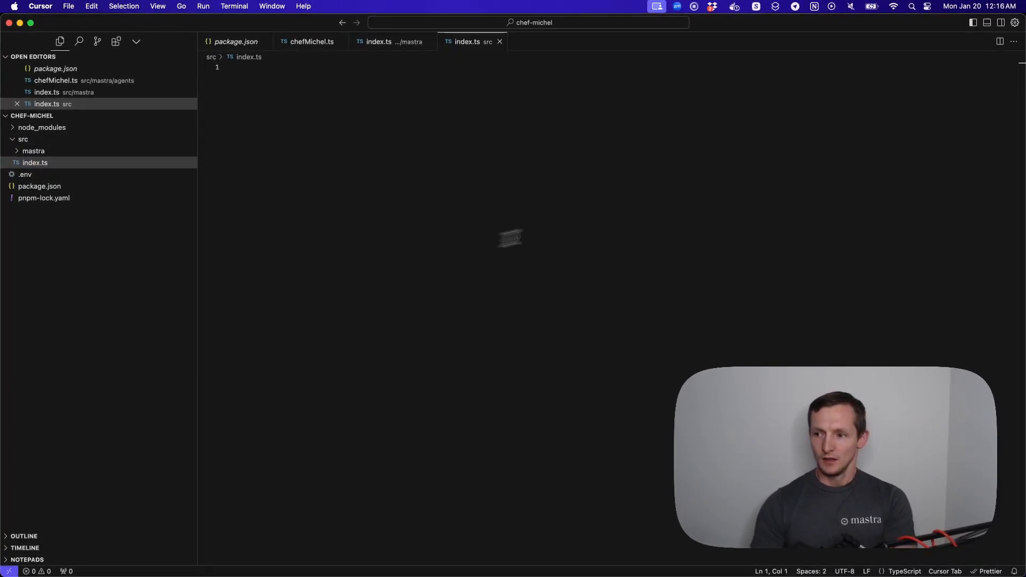
text(import)
Import mastra and add const chefAgent = mastra.getAgent("chefAgent") with blank lines below.
key(Escape)
key(Tab)
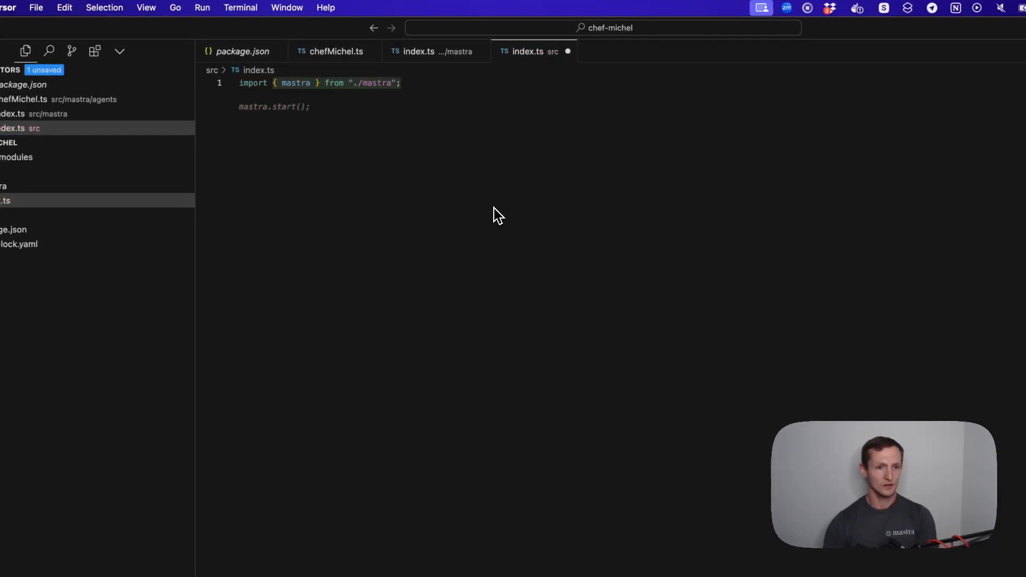
text(const chefAgent = mastra.get)
key(Tab)
text(()
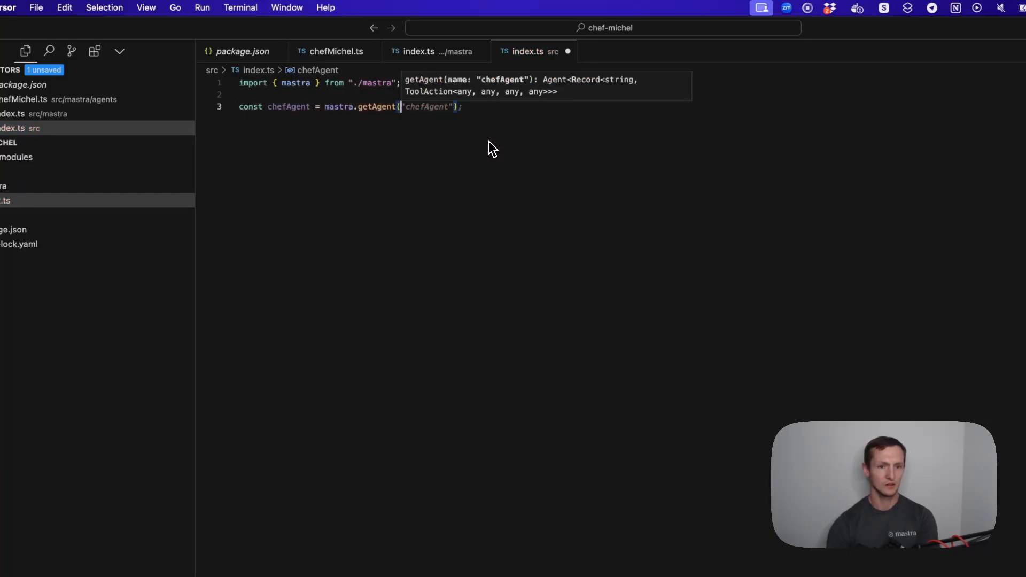
key(Tab)
key(Escape)
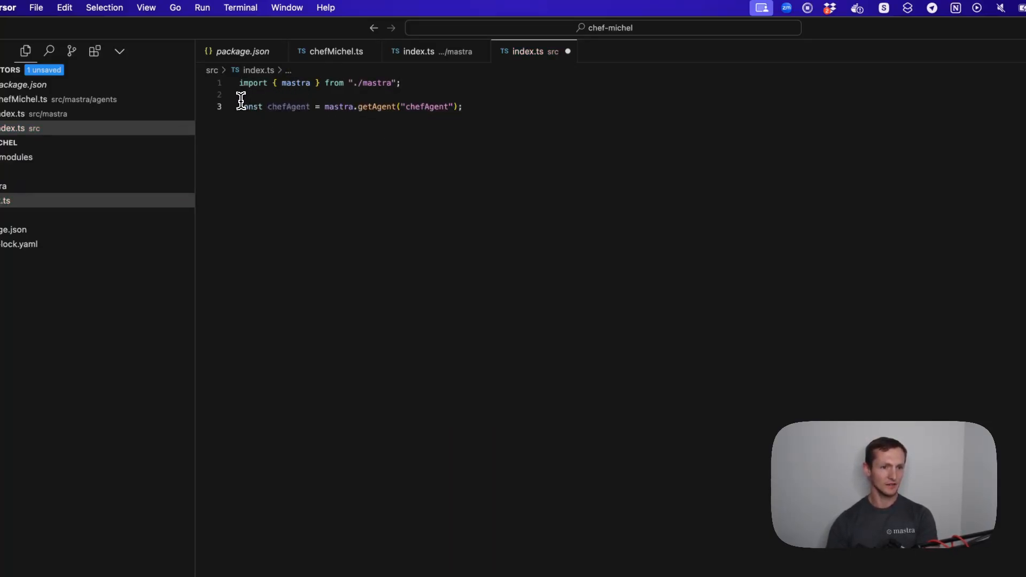
key(Return)
key(Return)
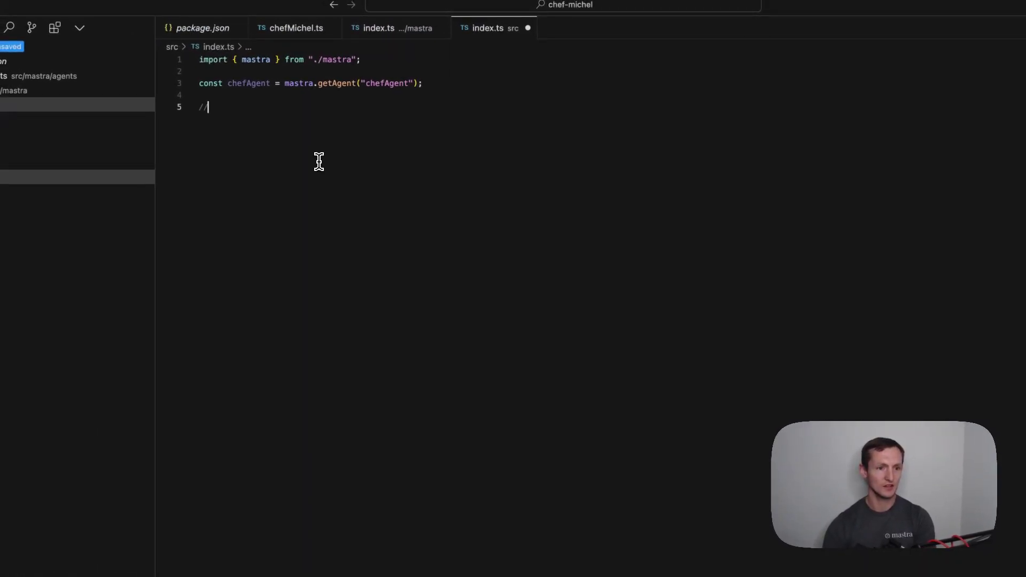
text(// Text Response)
Add the Text Response code querying chefAgent and logging the reply, fixing line 11's indent.
key(ctrl+v)
key(Tab)
key(Tab)
click(207, 178)
key(BackSpace)
key(End)
click(227, 119)
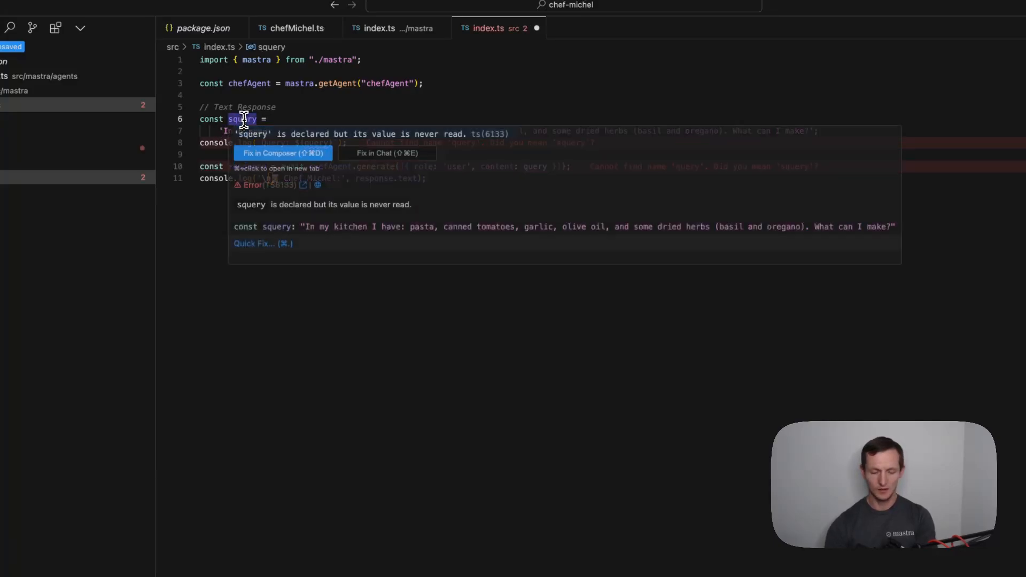
click(293, 209)
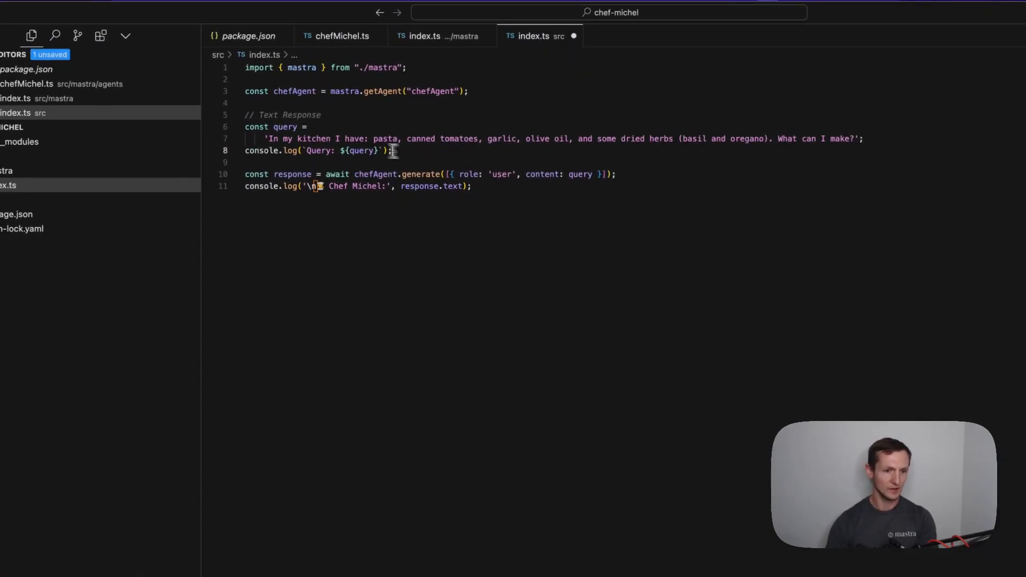
Review the generate call and Chef Michel log line, then save src/index.ts.
double_click(362, 175)
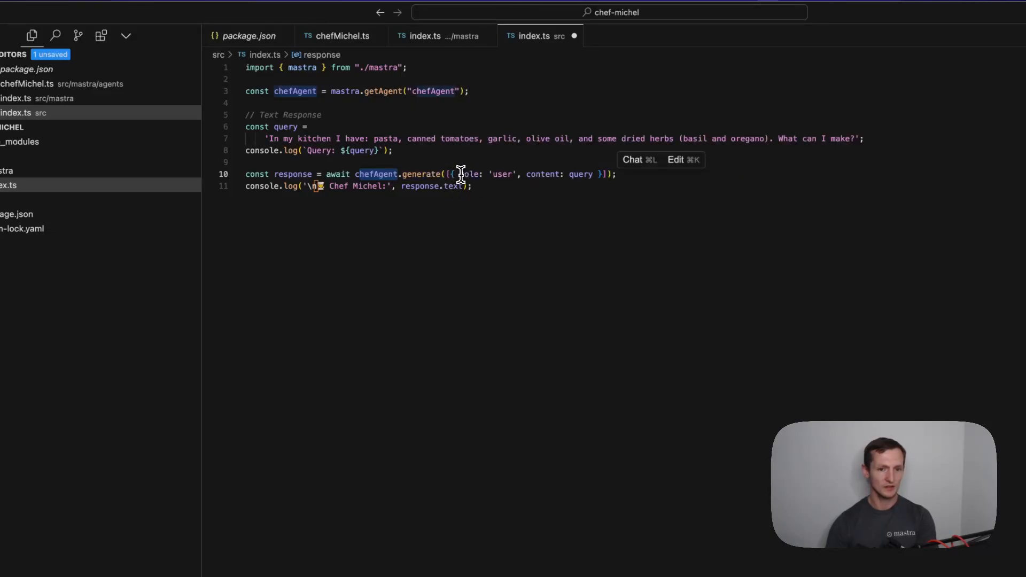
mouse_move(450, 173)
mouse_down()
mouse_move(520, 173)
mouse_move(510, 174)
mouse_up()
click(511, 188)
double_click(577, 175)
click(377, 212)
drag(328, 186, 384, 186)
click(475, 187)
key(Return)
key(super+s)
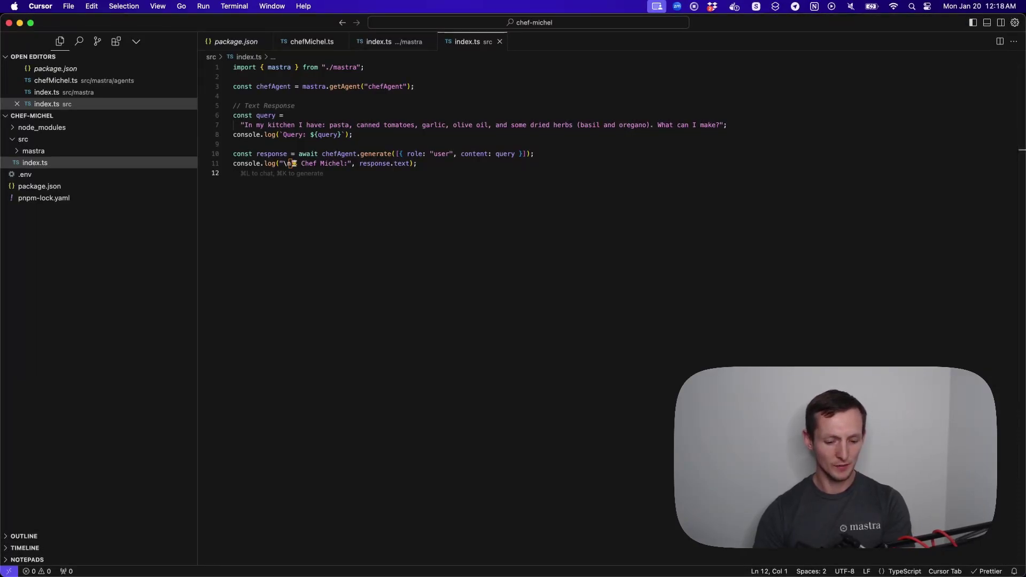
Run npx bun src/index.ts in iTerm2 so Chef Michel answers the pantry question.
key(super+Tab)
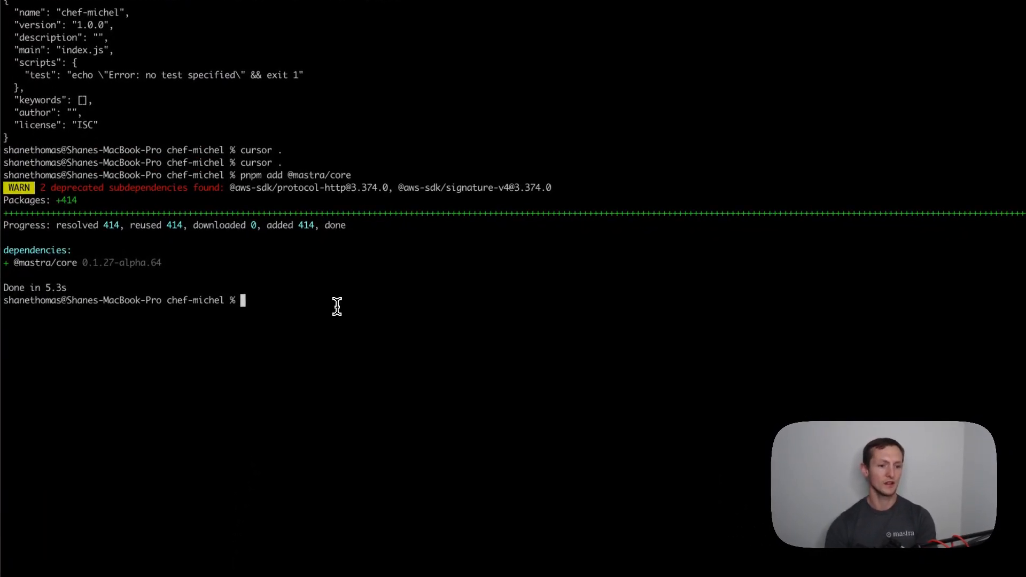
text(npx bun src/index.ts)
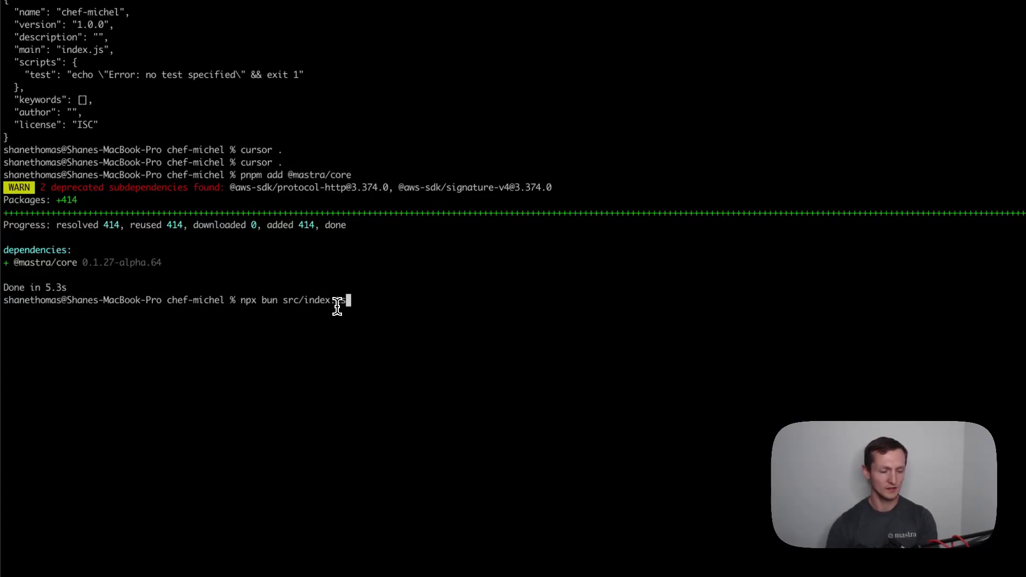
key(Return)
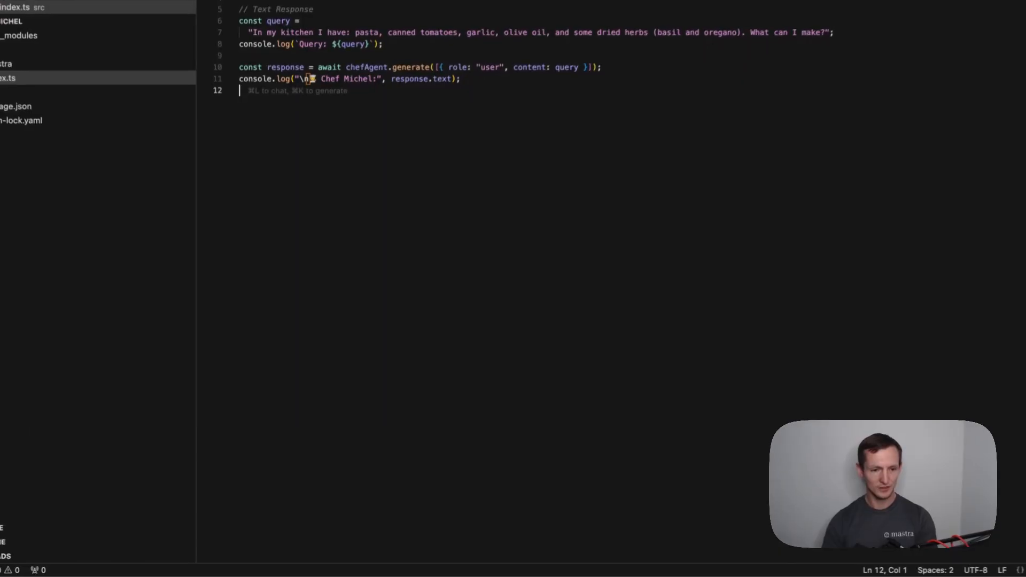
Comment out the text-response code and paste a Streaming Response section for the curry query.
key(Return)
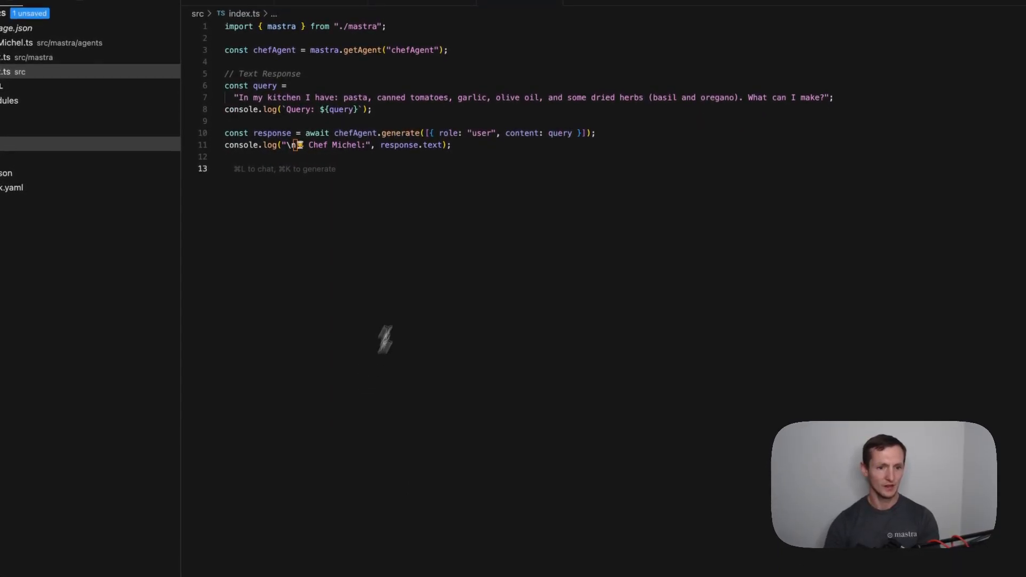
drag(453, 145, 211, 89)
key(super+slash)
click(268, 172)
text(// Streaming Response)
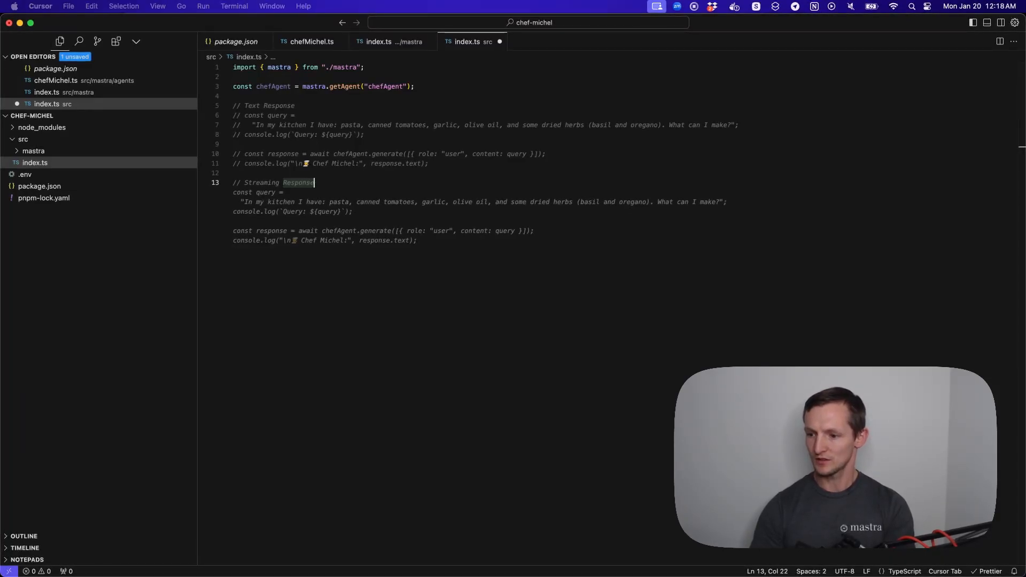
key(Escape)
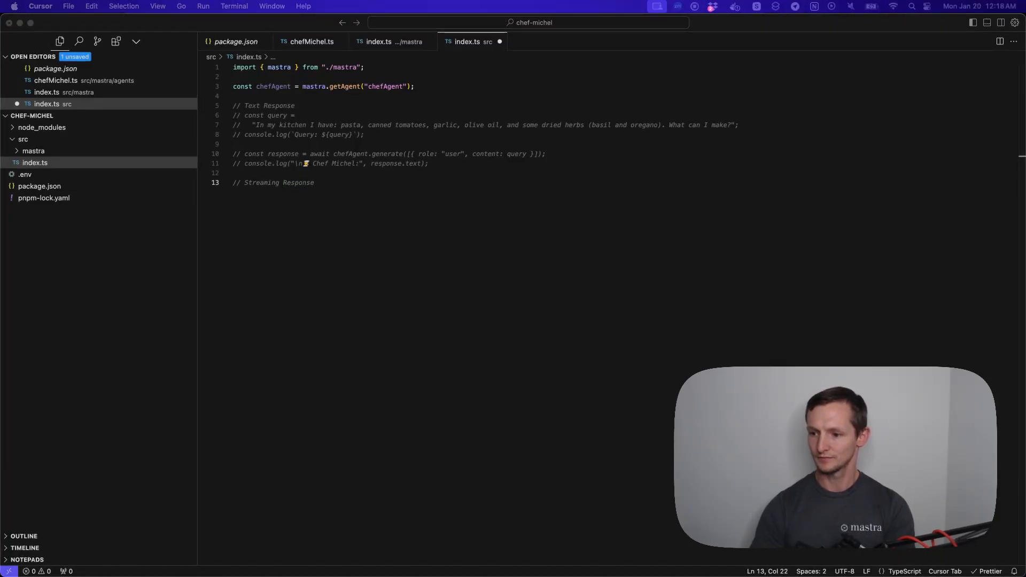
key(Return)
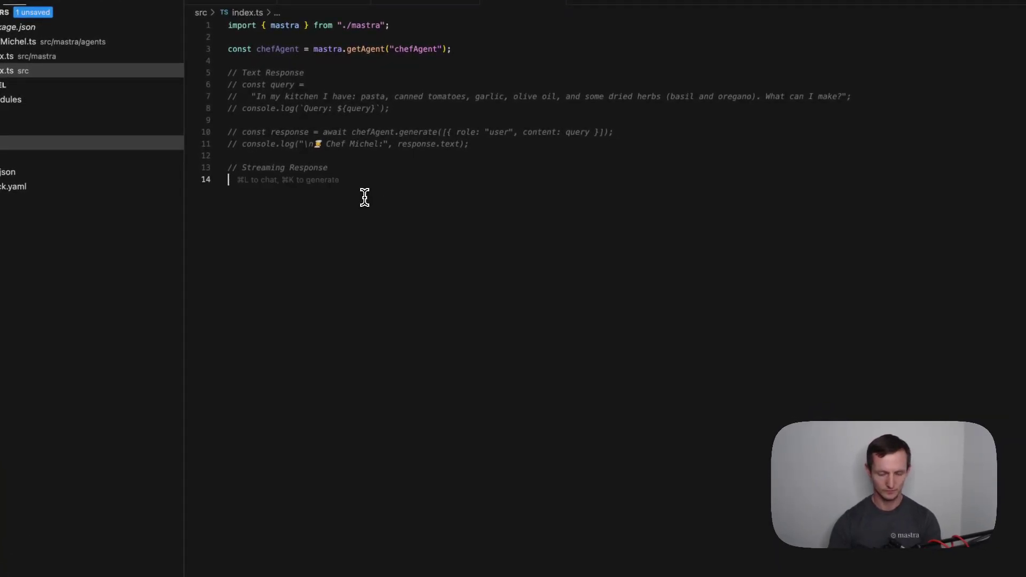
text(const query =     "Now I'm over at my friend's house, and they have: chicken thighs, coconut milk, sweet potatoes, and some curry powder.";   console.log(`Query: ${query}`);    const stream = await chefAgent.stream([{ role: 'user', content: query }]);    console.log('\n Chef Michel: ');    for await (const chunk of stream.textStream) {     process.stdout.write(chunk);   }    console.log('\n\n✅ Recipe complete!');)
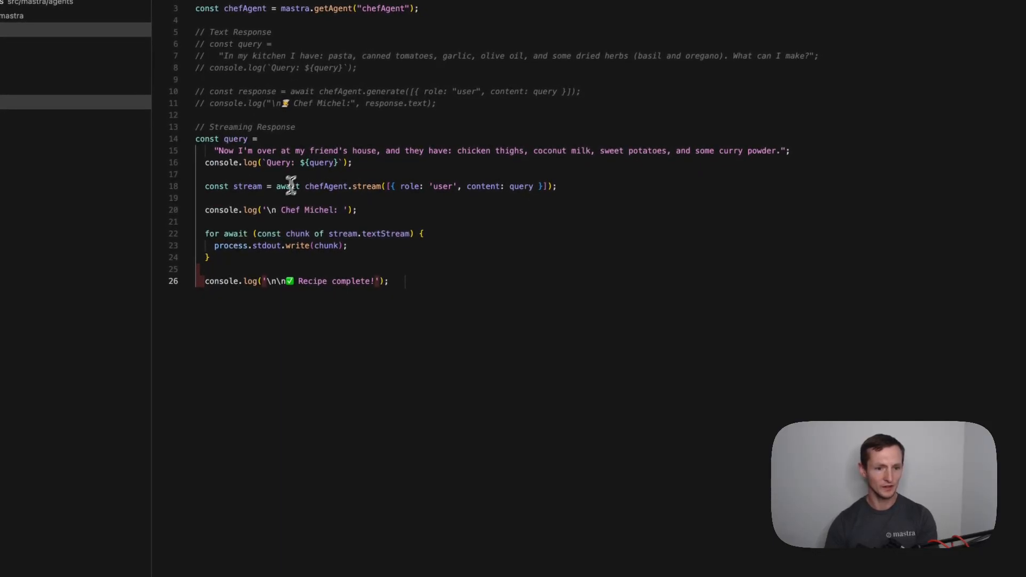
Review the stream() call, for-await loop and 'Recipe complete!' log, then save index.ts.
drag(306, 185, 340, 186)
click(360, 186)
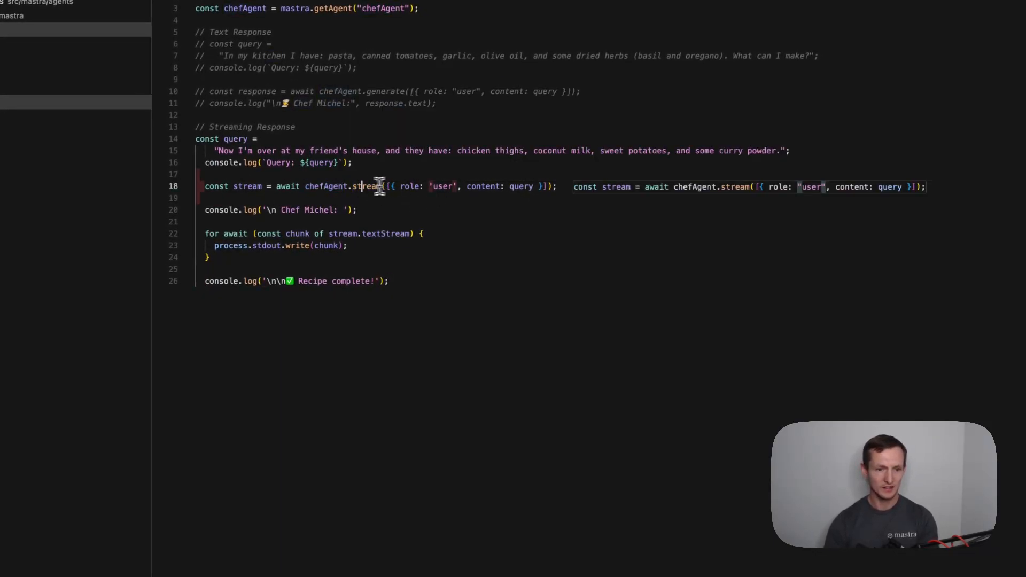
click(441, 221)
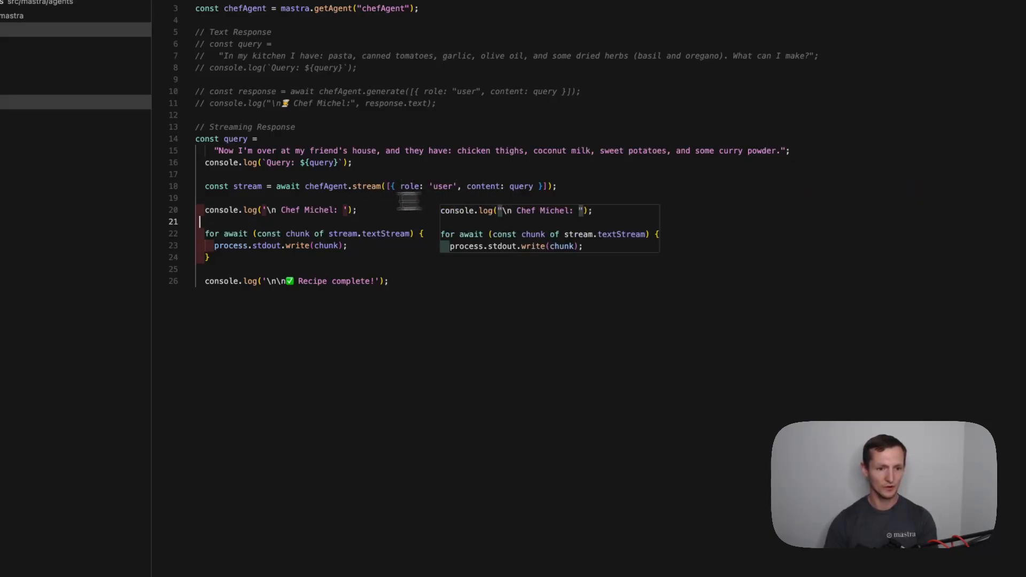
click(250, 260)
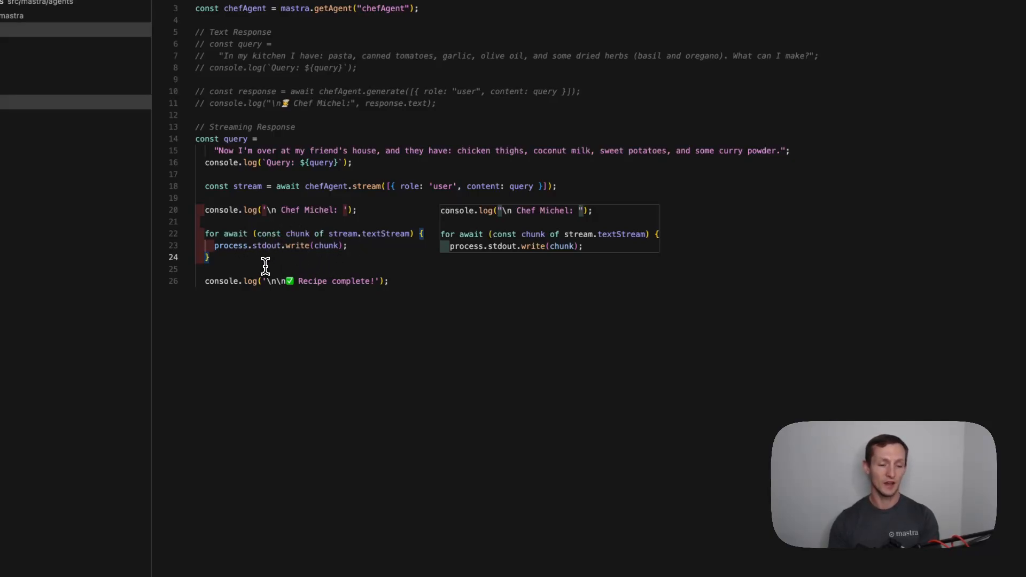
drag(261, 280, 382, 286)
click(365, 317)
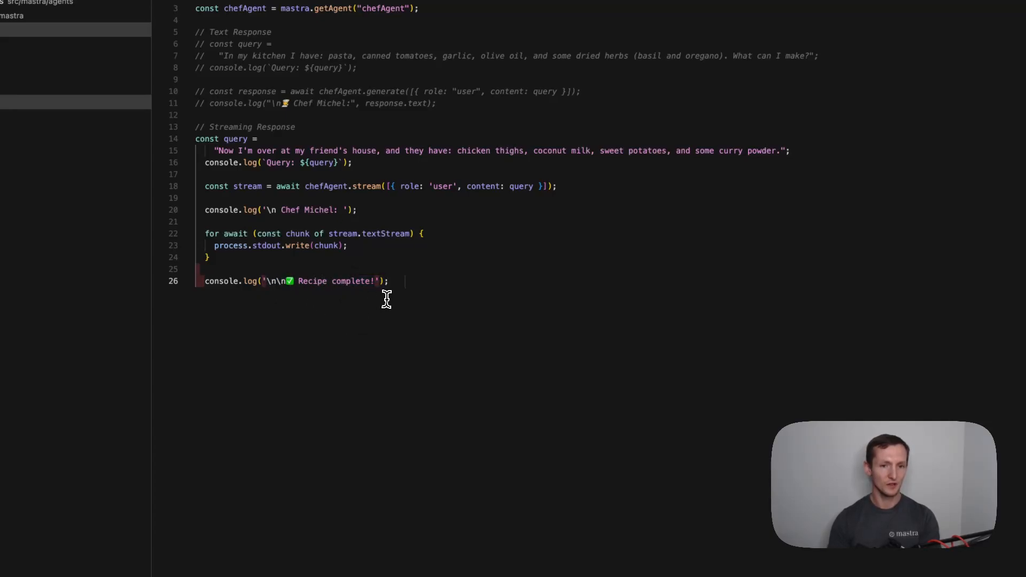
key(Return)
key(ctrl+s)
Rerun npx bun src/index.ts in iTerm2 to stream the coconut curry chicken recipe.
key(super+Tab)
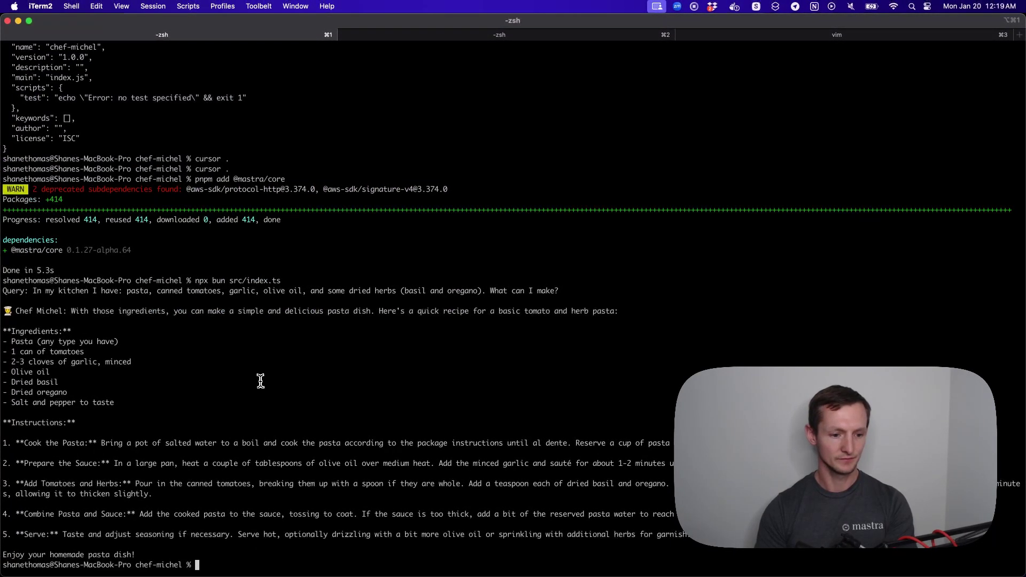
key(Up)
key(Return)
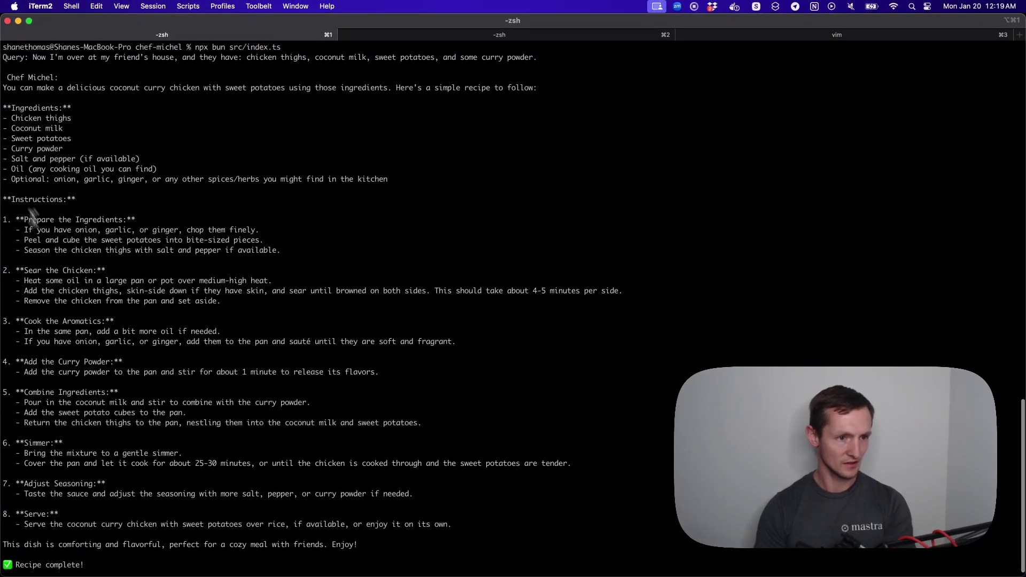
scroll(36, 200, up, 1)
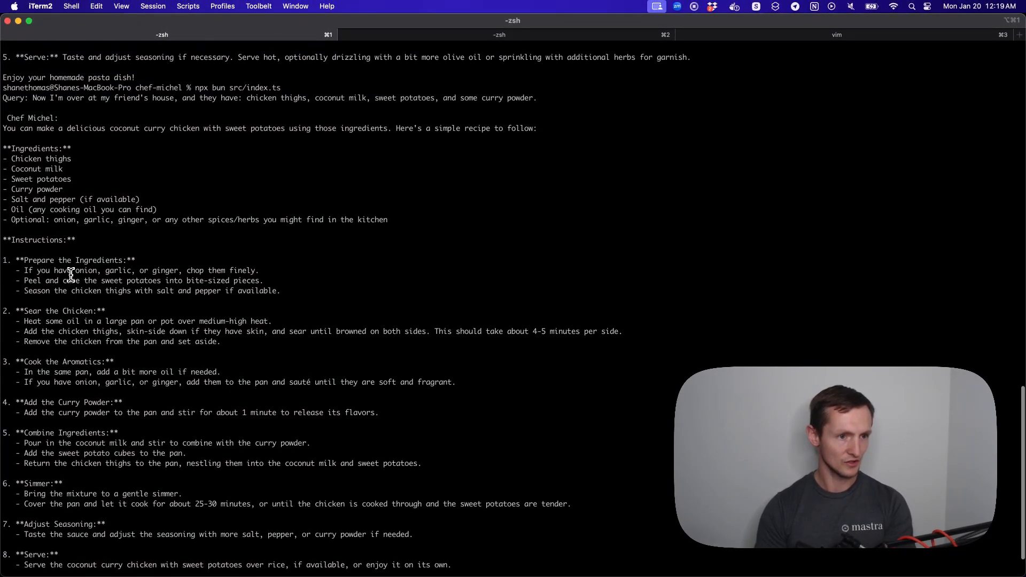
scroll(45, 200, up, 5)
scroll(108, 256, down, 2)
scroll(47, 254, down, 3)
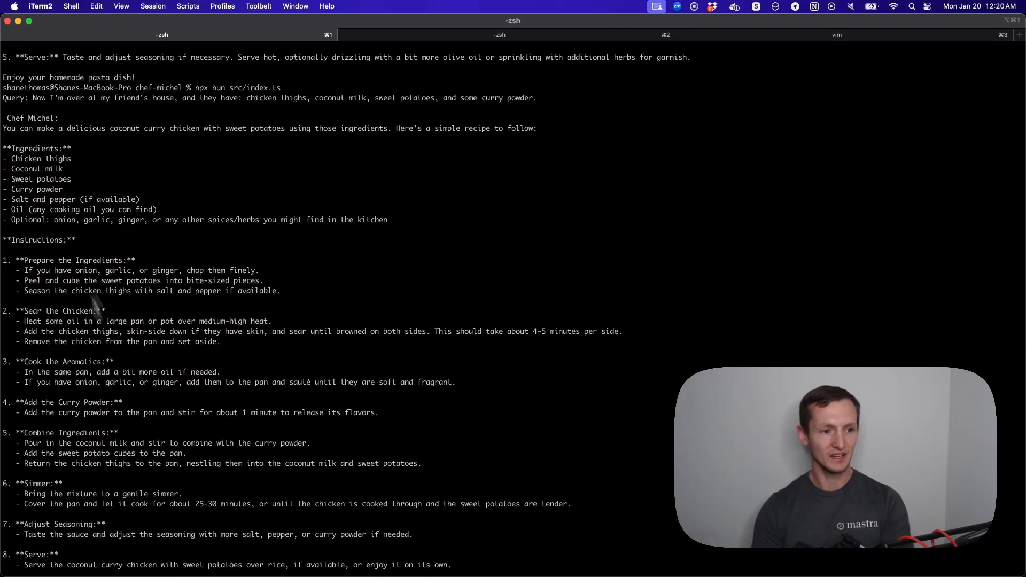
scroll(64, 289, up, 10)
scroll(64, 290, up, 1)
scroll(88, 277, down, 11)
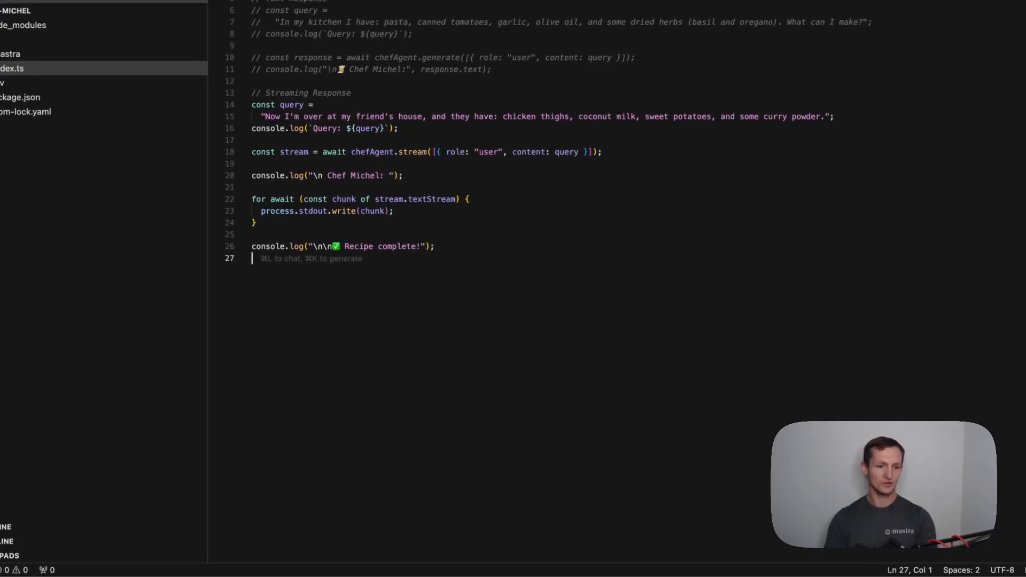
Comment out the streaming code and paste a Structured Response section with the lasagna Zod schema.
drag(390, 325, 204, 175)
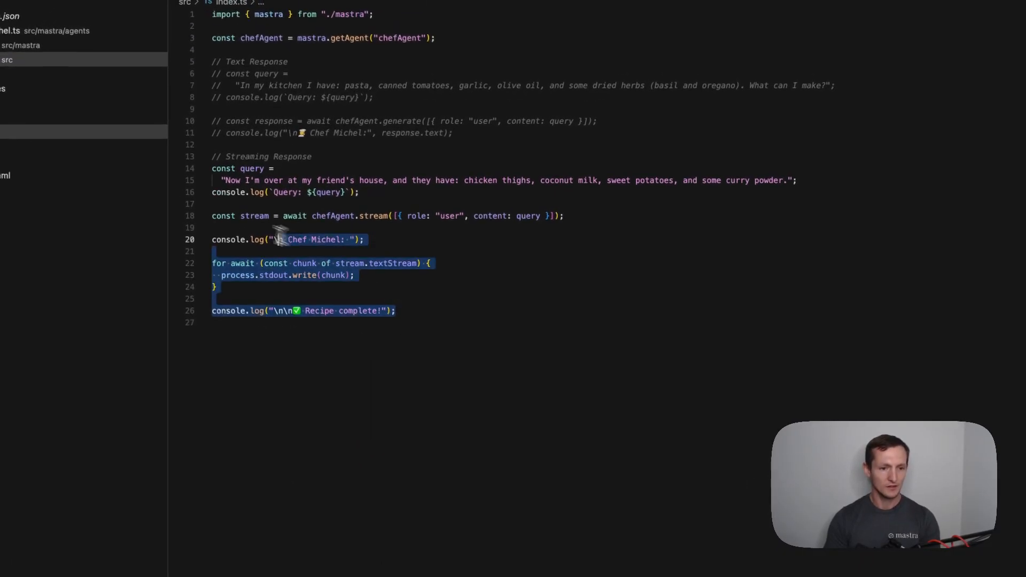
key(ctrl+slash)
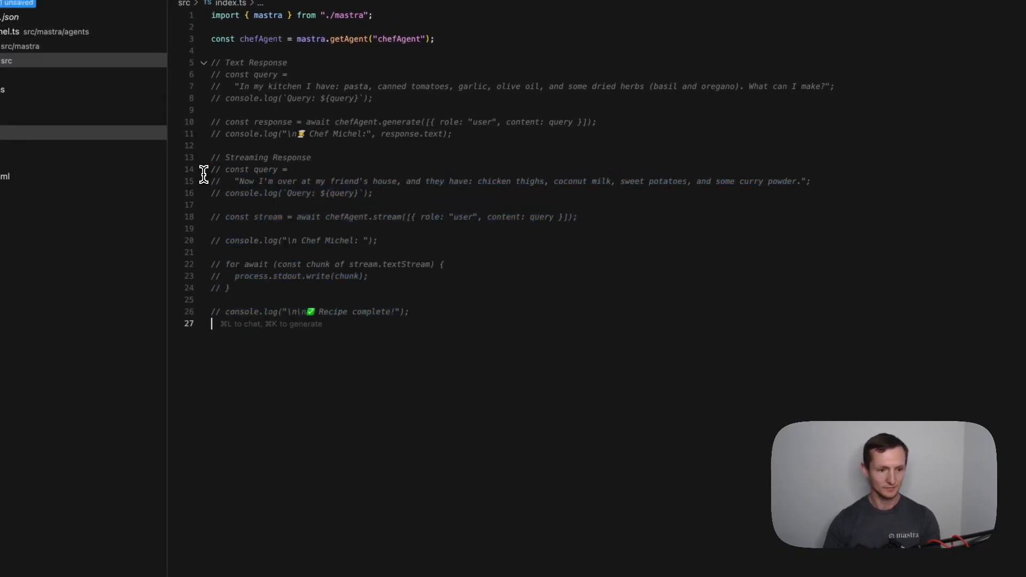
key(Return)
text(// St)
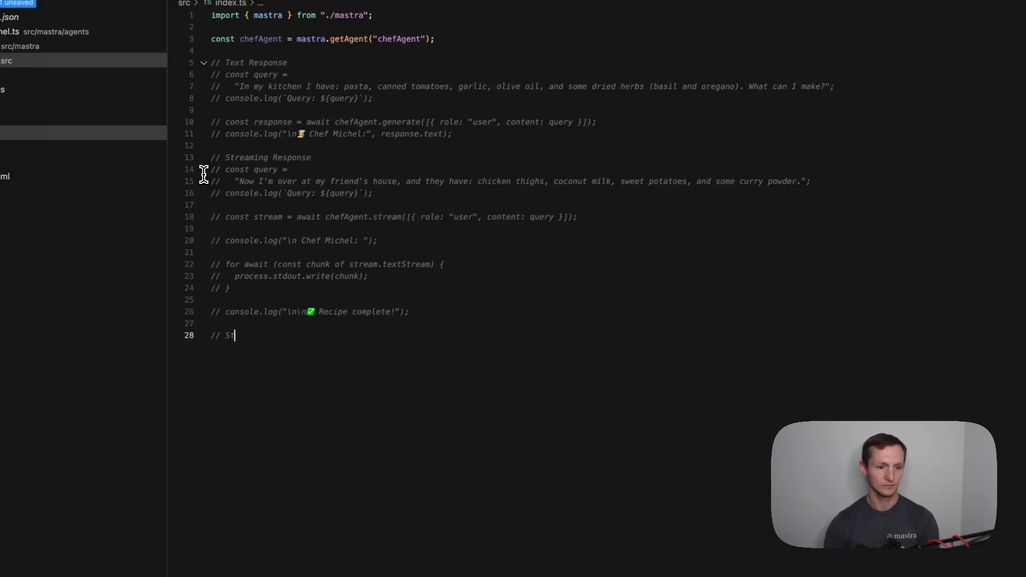
text(ructured Response)
key(Tab)
key(Return)
key(Escape)
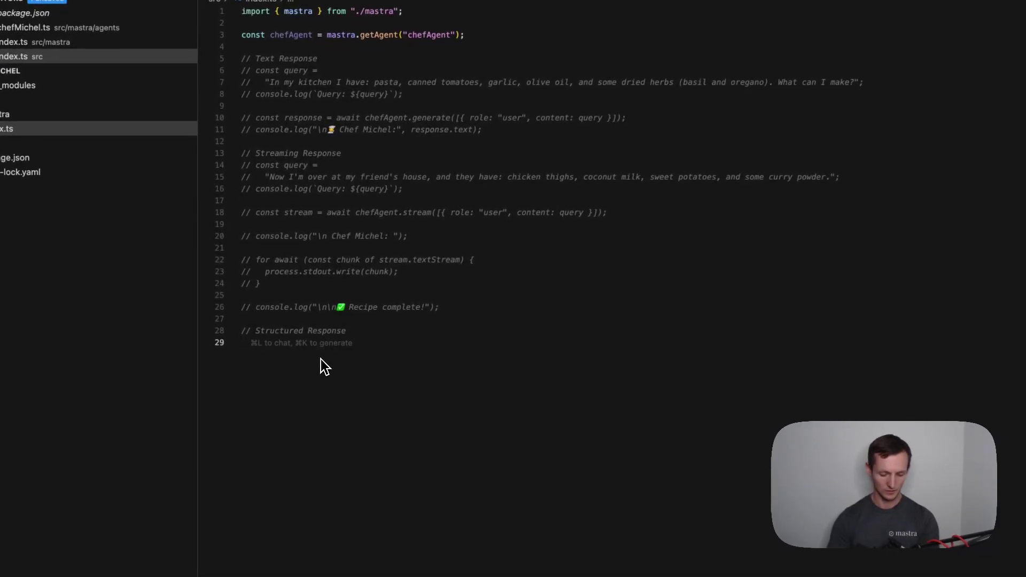
text(const query = 'I want to make lasagna, can you generate a lasagna recipe for me?';   console.log(`Query: ${query}`);    // Define the Zod schema   const schema = z.object({     ingredients: z.array(       z.object({         name: z.string(),         amount: z.string(),       }),     ),     steps: z.array(z.string()),   });    const response = await chefAgent.generate([{ role: 'user', content: query }], { output: schema });   console.log('\n👨‍🍳 Chef Michel:', response.object);)
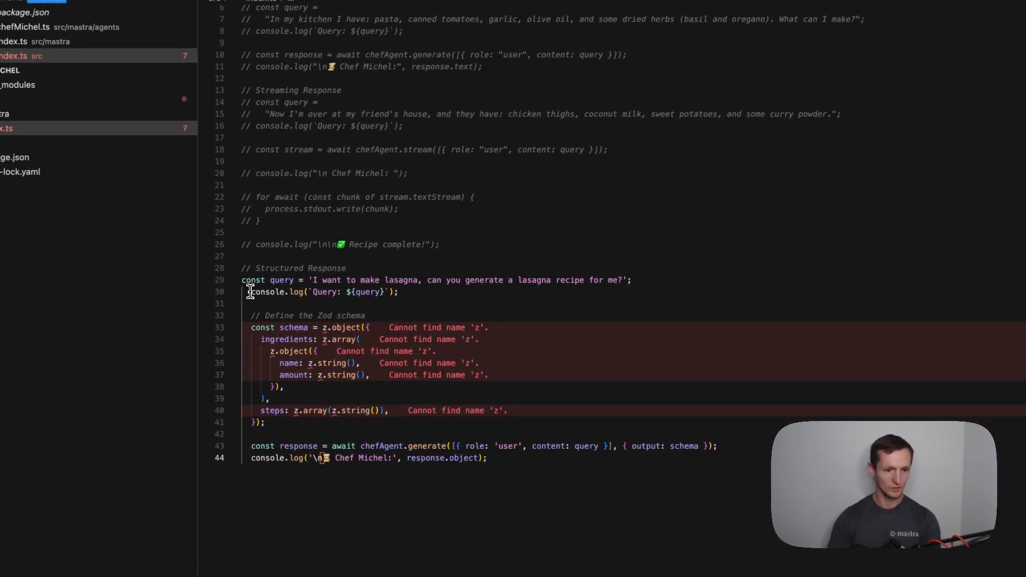
Outdent the structured block one level and add import { z } from "zod" below the mastra import.
drag(250, 291, 527, 456)
key(shift+Tab)
click(446, 399)
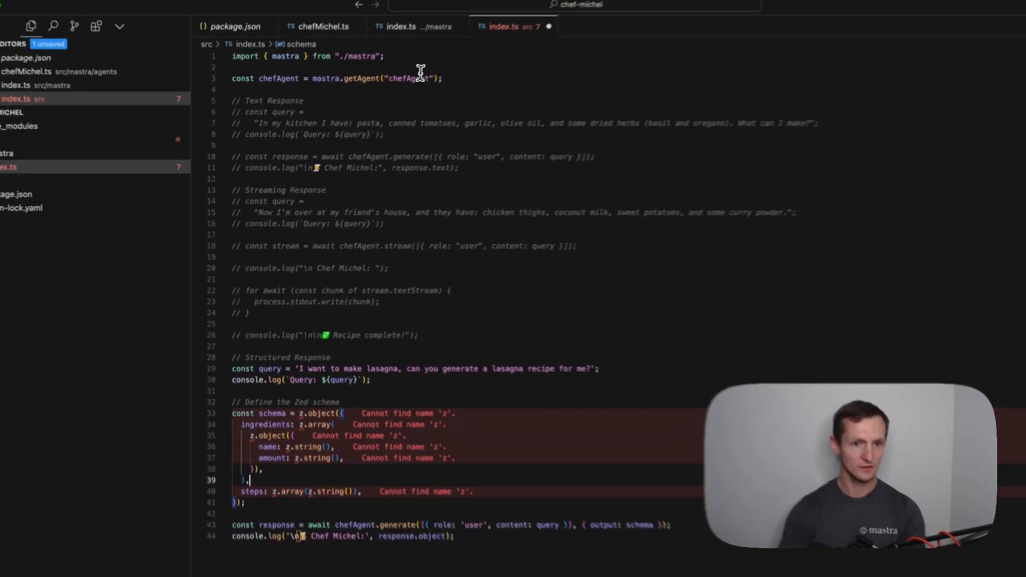
click(382, 69)
key(Return)
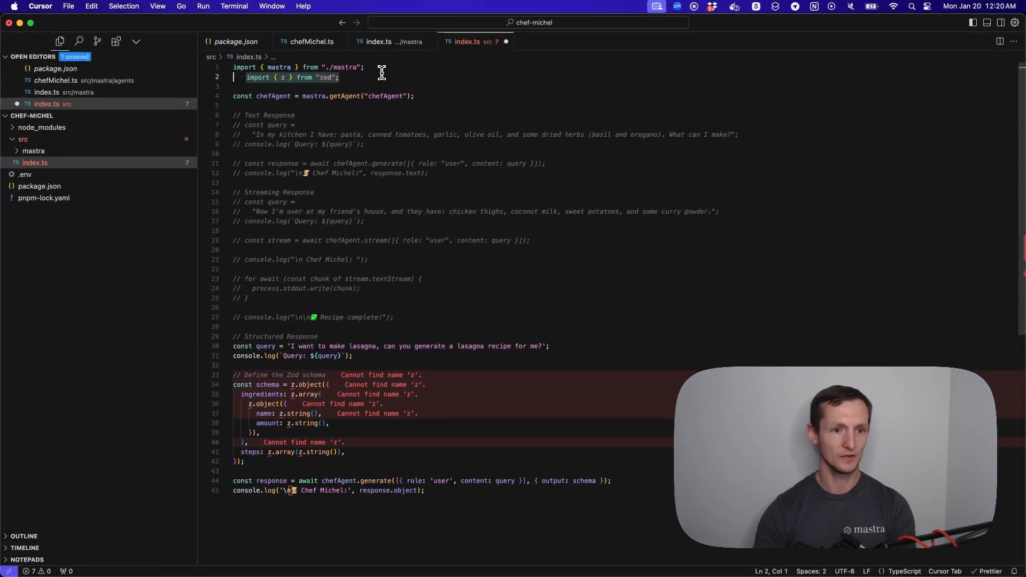
key(Tab)
Save index.ts, install zod with pnpm add zod in iTerm2, and return to Cursor.
key(super+s)
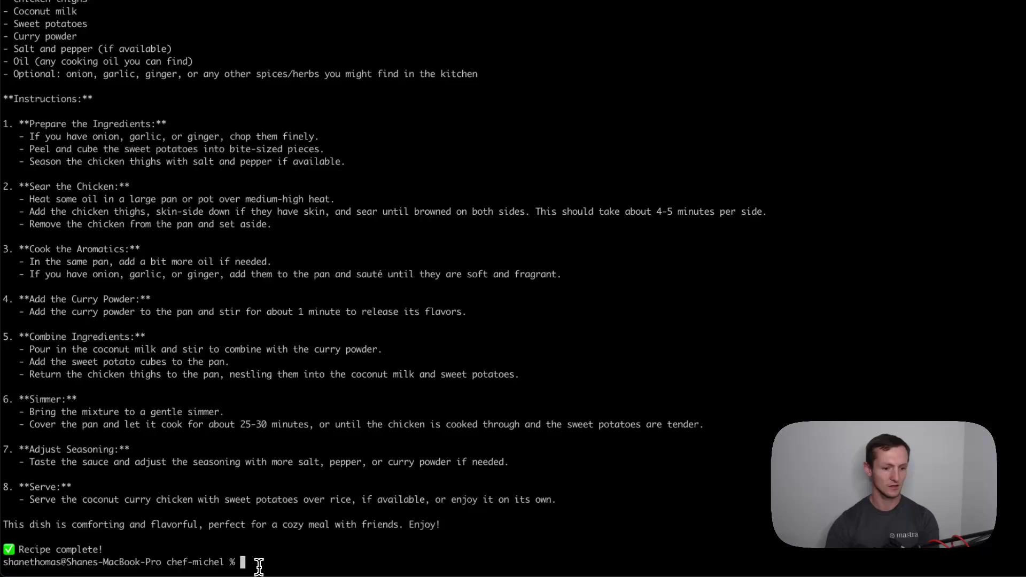
text(pnpm add zod)
key(Return)
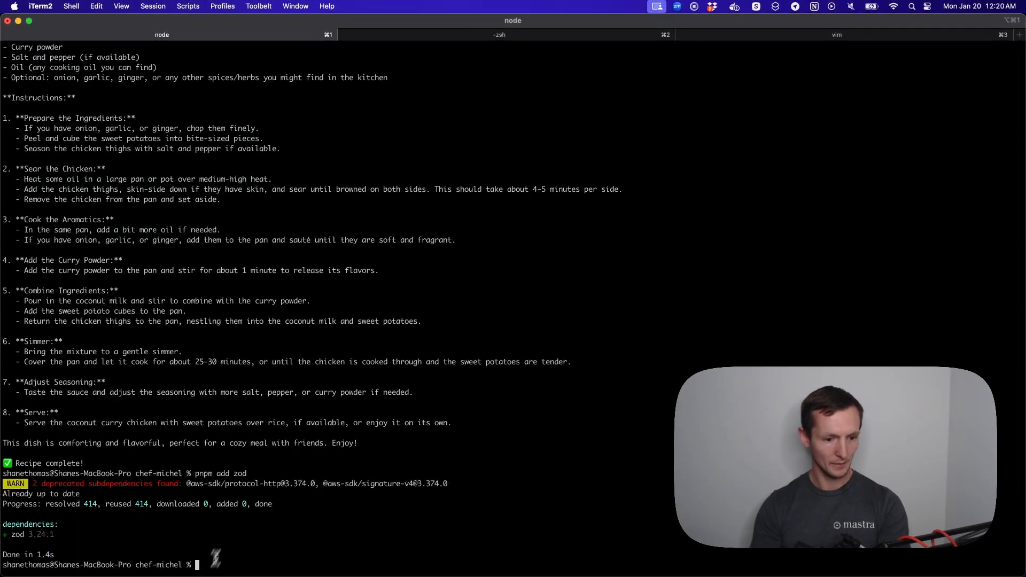
key(super+Tab)
key(Return)
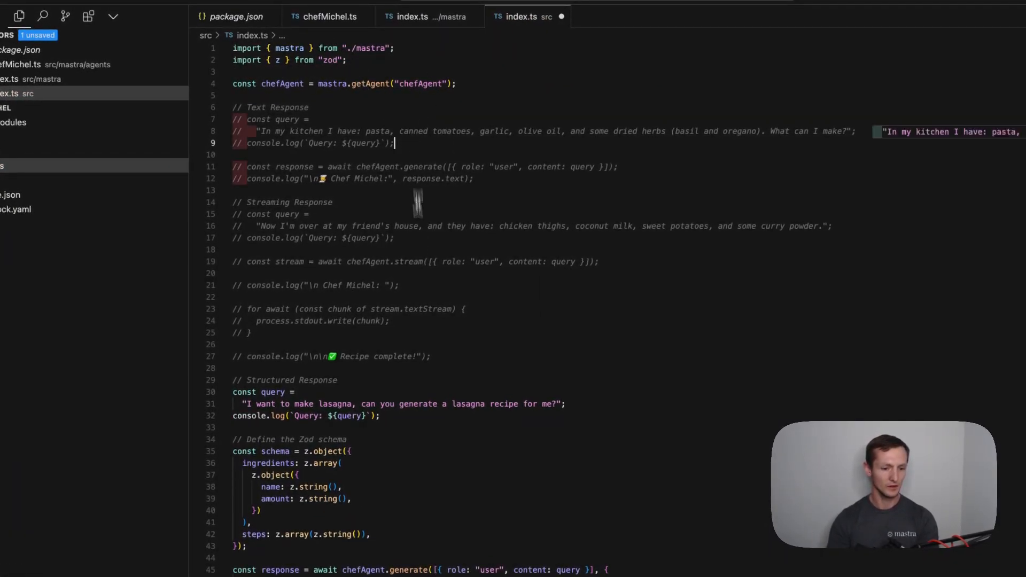
scroll(419, 241, down, 1)
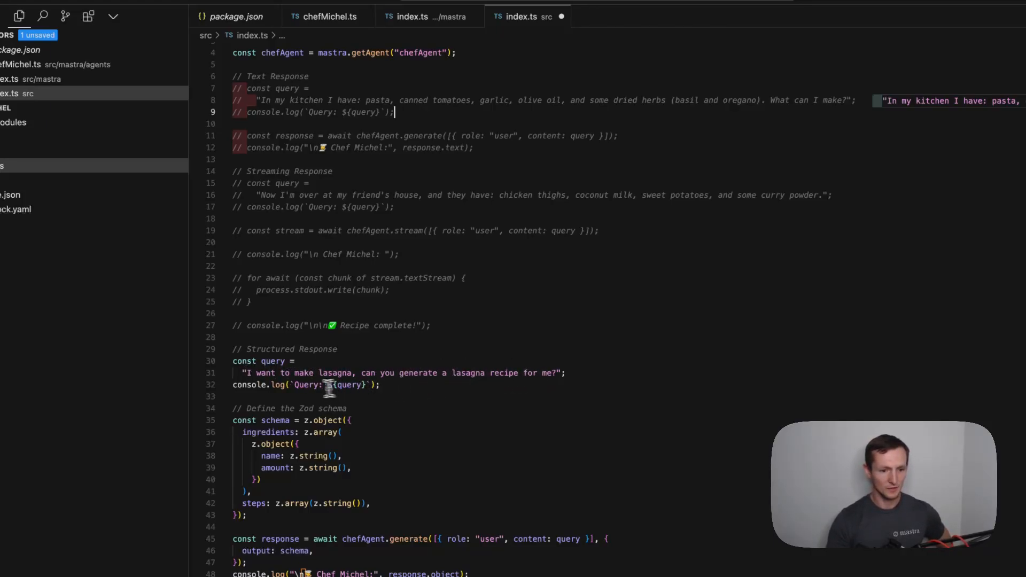
click(549, 299)
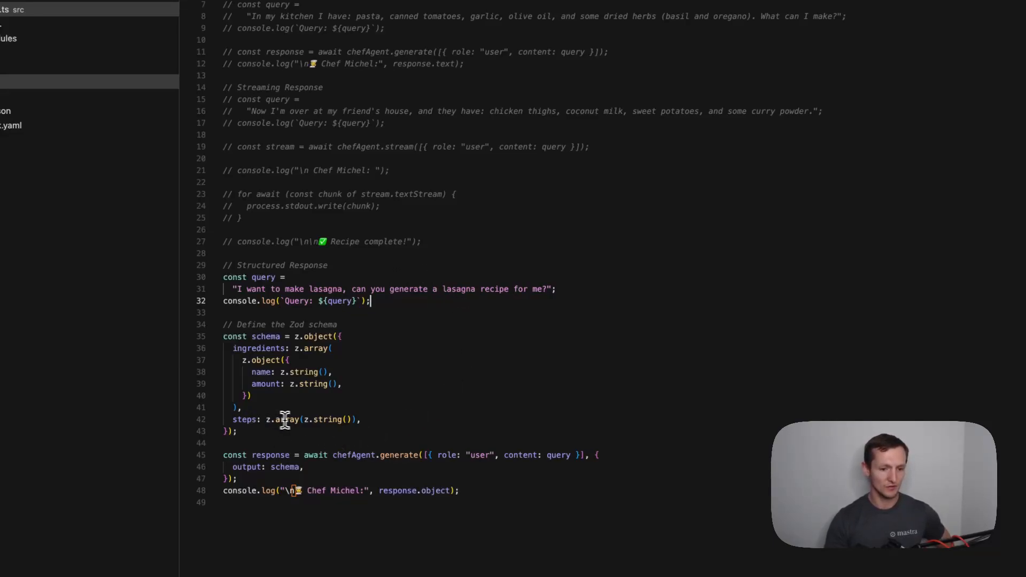
scroll(412, 429, down, 1)
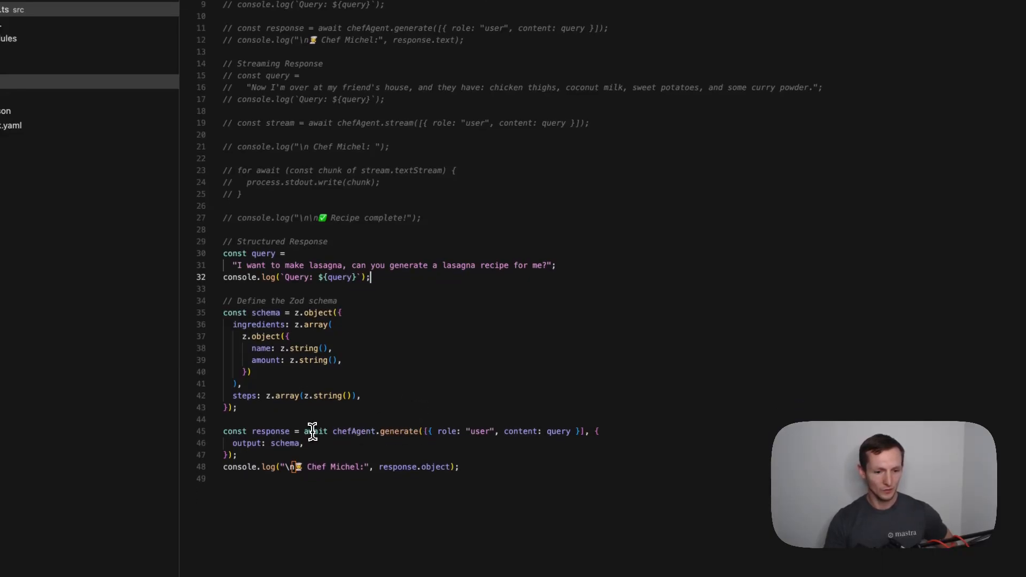
mouse_move(354, 432)
drag(228, 443, 304, 444)
drag(379, 467, 456, 467)
click(466, 488)
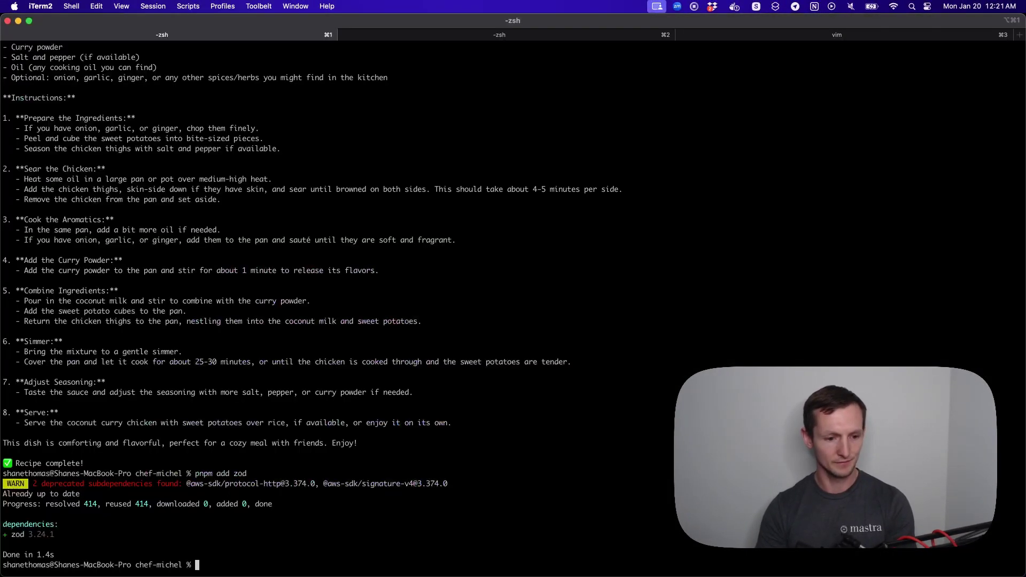
text(pnpm add zod)
Rerun npx bun src/index.ts so Chef Michel returns the structured lasagna object.
key(Up)
key(Return)
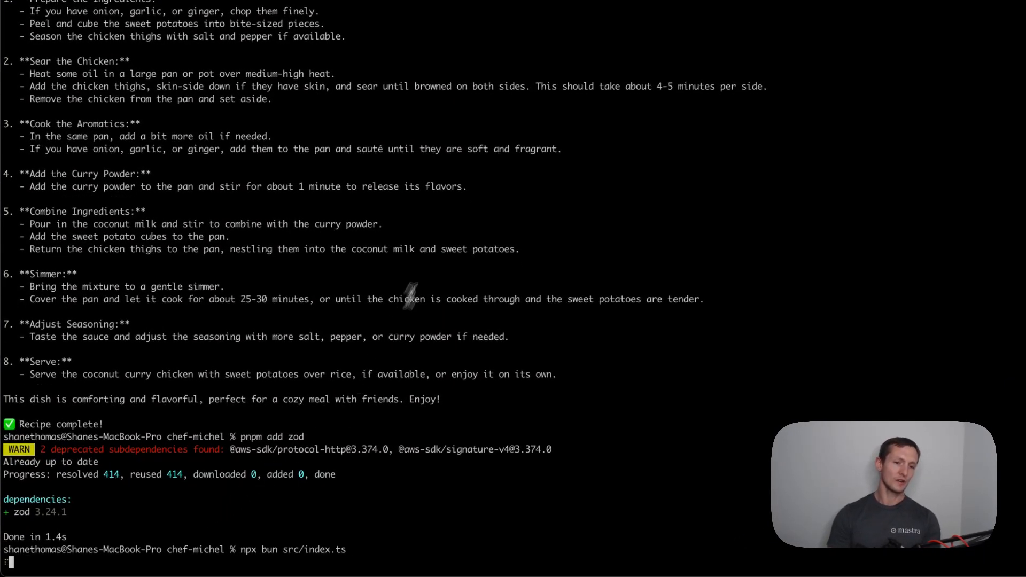
scroll(320, 277, up, 10)
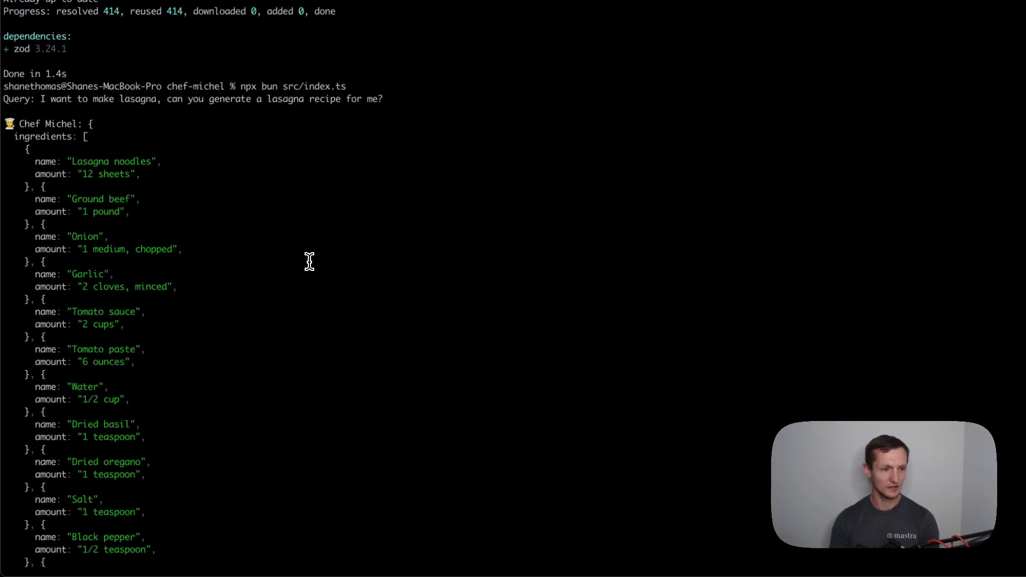
scroll(310, 264, up, 2)
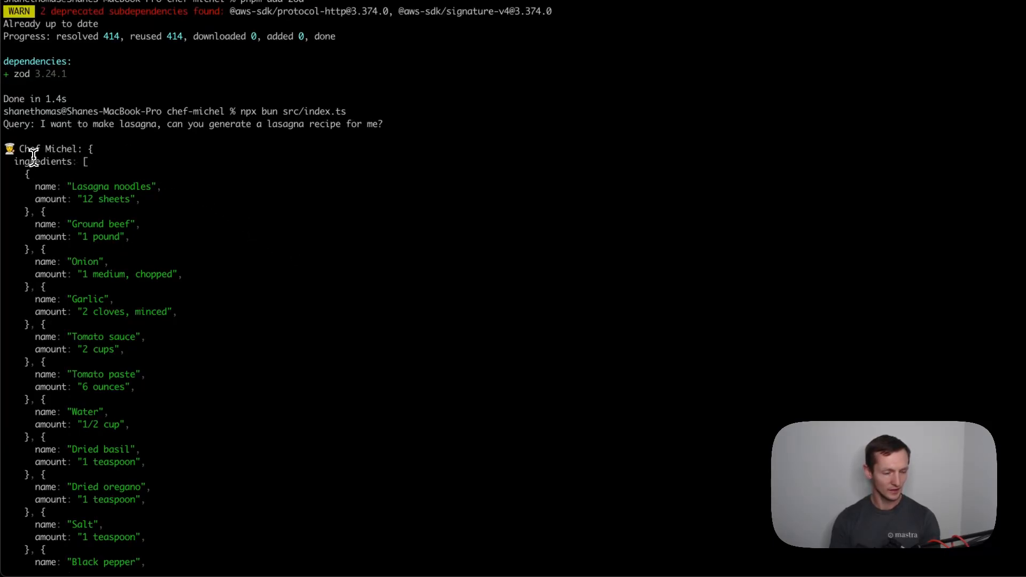
scroll(85, 313, down, 3)
scroll(85, 314, down, 4)
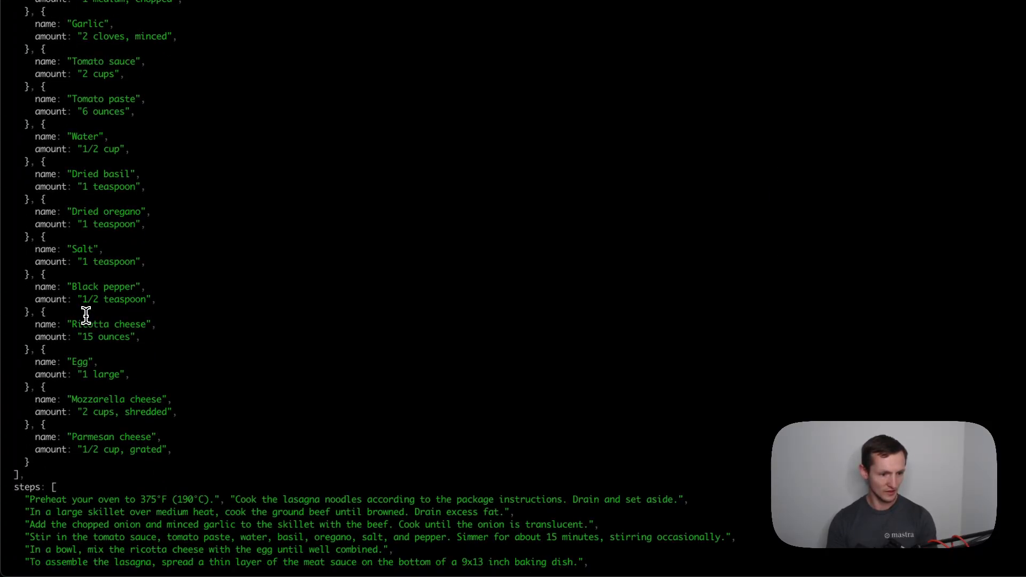
scroll(85, 314, down, 1)
scroll(85, 315, down, 2)
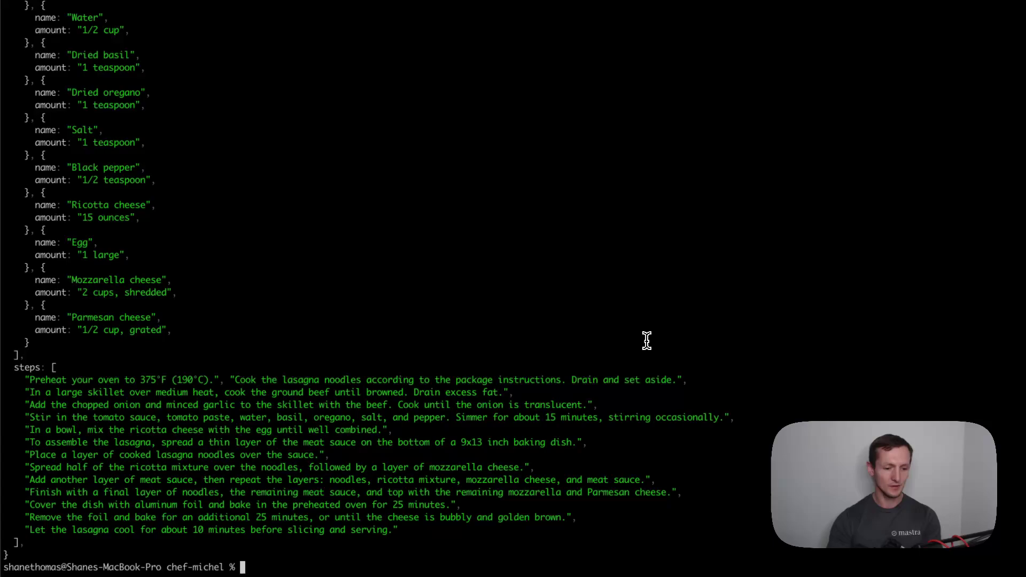
text(np)
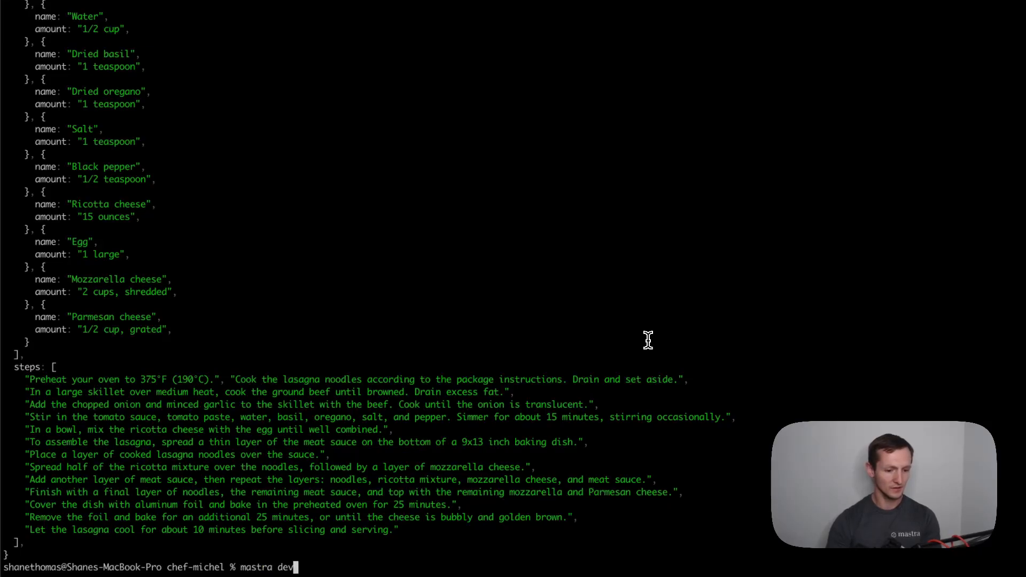
Start mastra dev on port 4111 and note the Playground and OpenAPI documentation URLs.
key(Return)
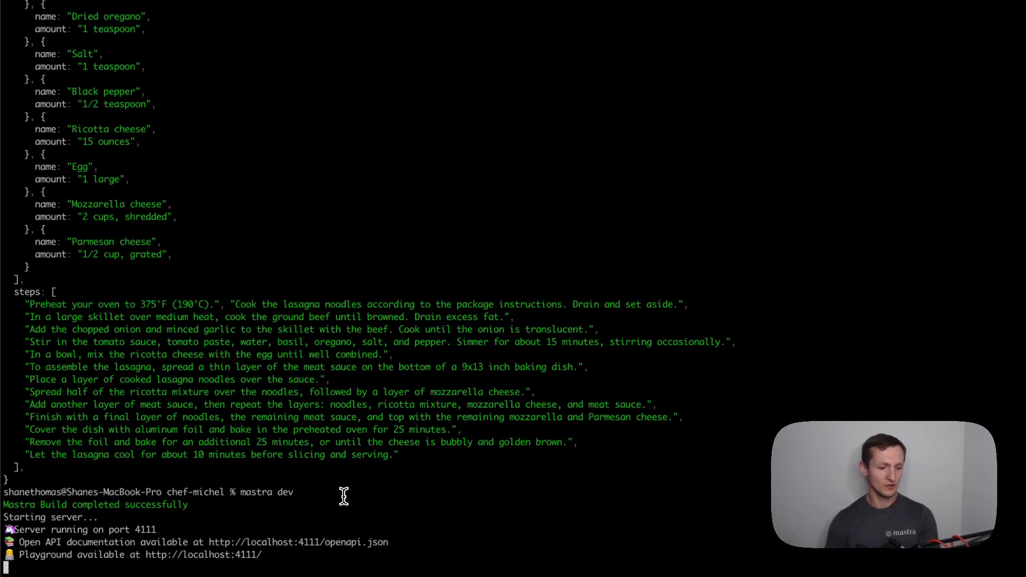
drag(146, 550, 264, 556)
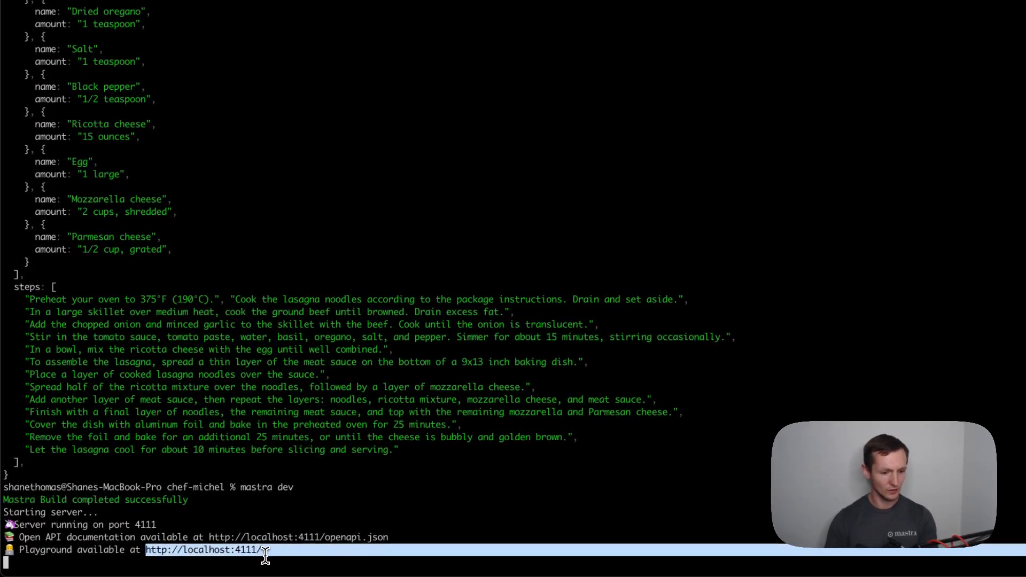
click(267, 559)
drag(393, 542, 336, 540)
click(319, 563)
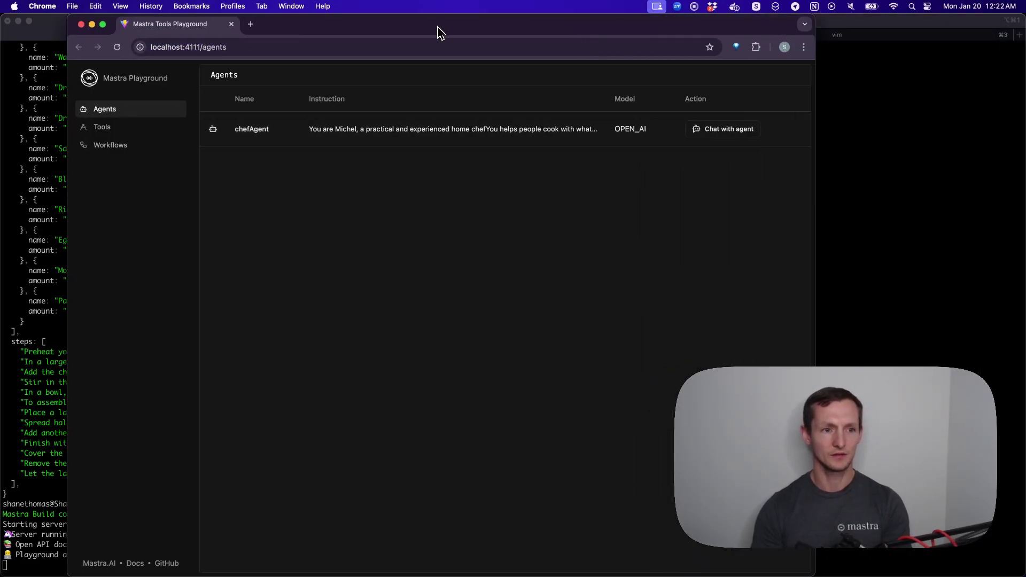
Maximize Chrome, open chefAgent in the Playground and send 'Tell me about yourself'.
double_click(438, 26)
click(865, 131)
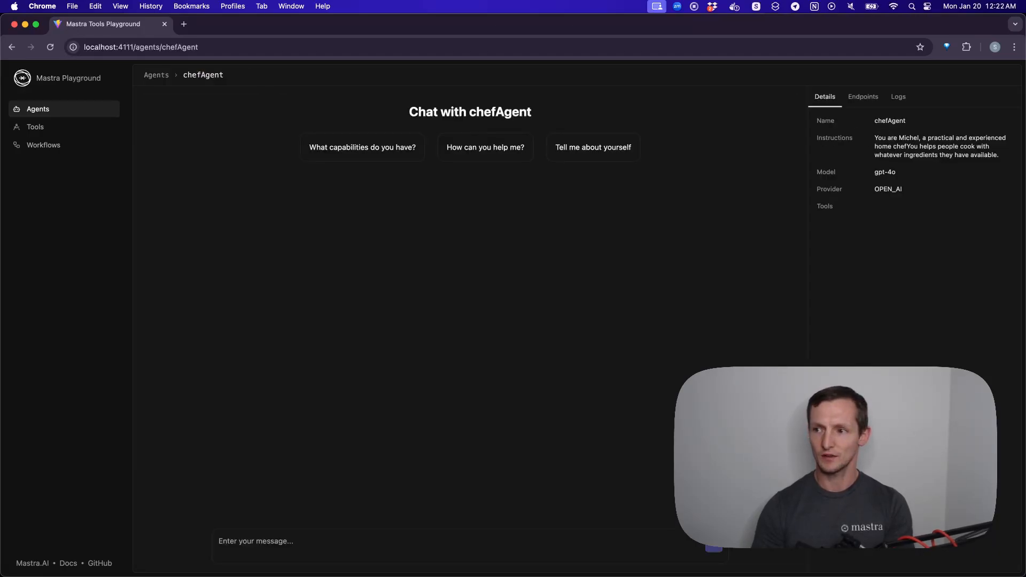
click(727, 226)
click(549, 150)
click(714, 543)
Ask chefAgent for a recipe from chicken thighs, coconut milk, sweet potatoes and curry powder.
click(309, 542)
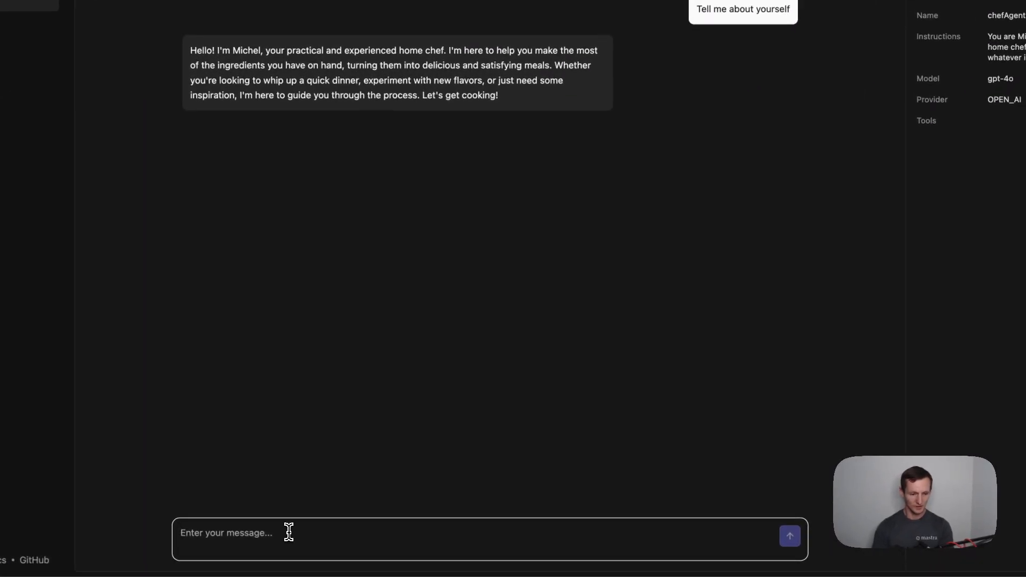
text(Now I'm over at my friend's house, and they have: chicken thighs, coconut milk, sweet potatoes, and some curry powder.)
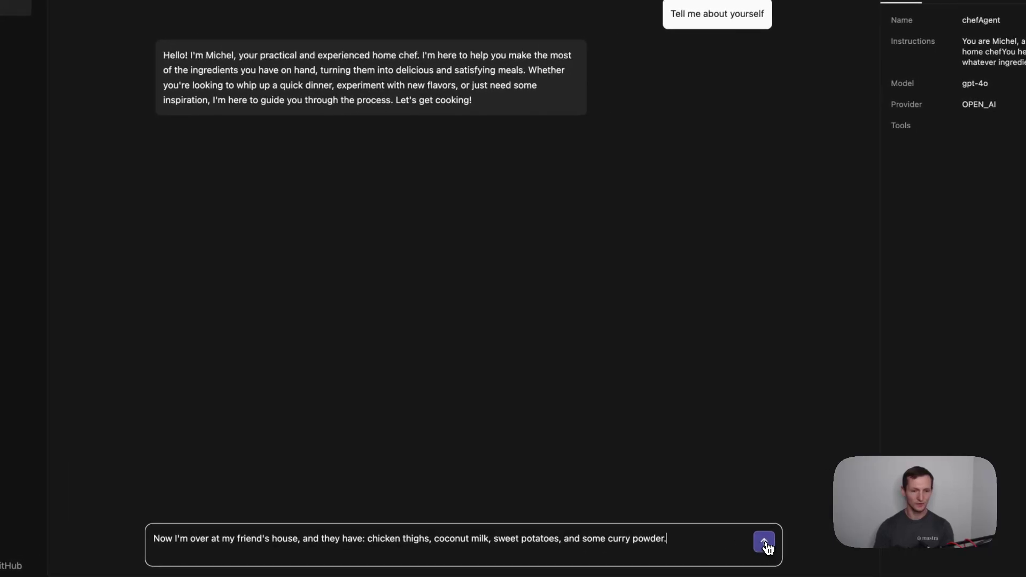
click(777, 540)
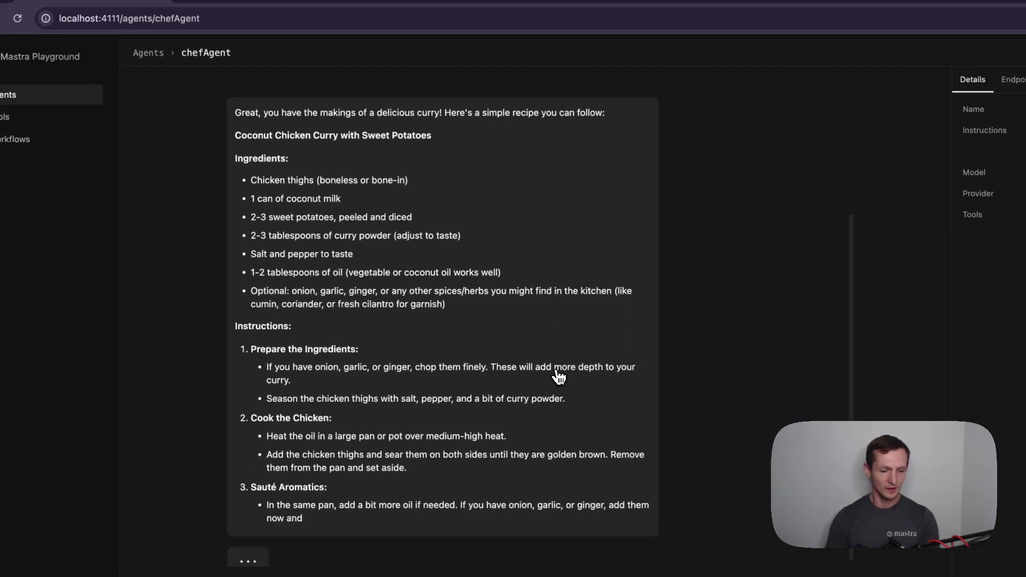
scroll(555, 321, up, 1)
scroll(555, 326, up, 2)
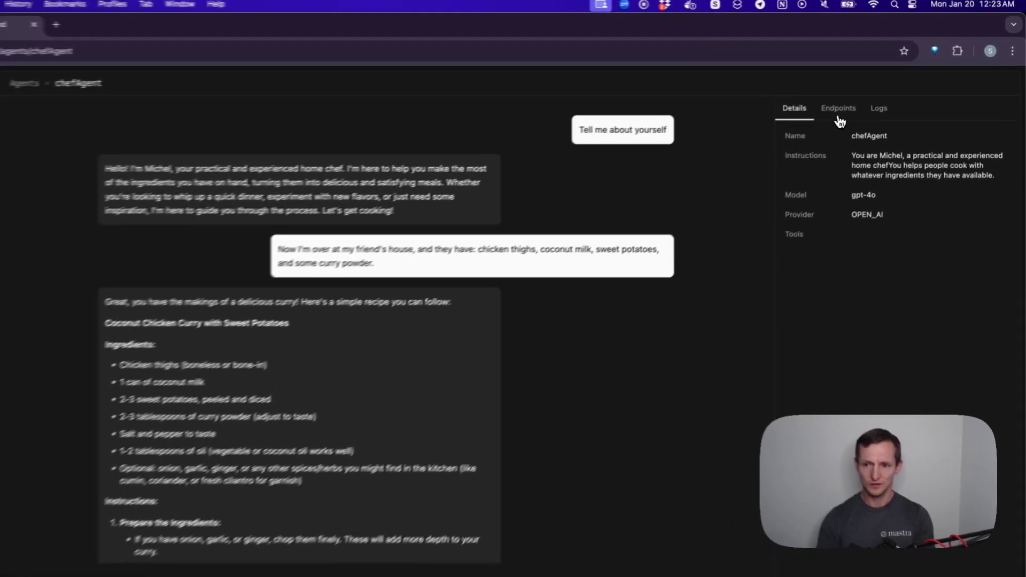
View chefAgent's Endpoints, then paste a curl POST to /generate in iTerm2's second shell.
click(862, 96)
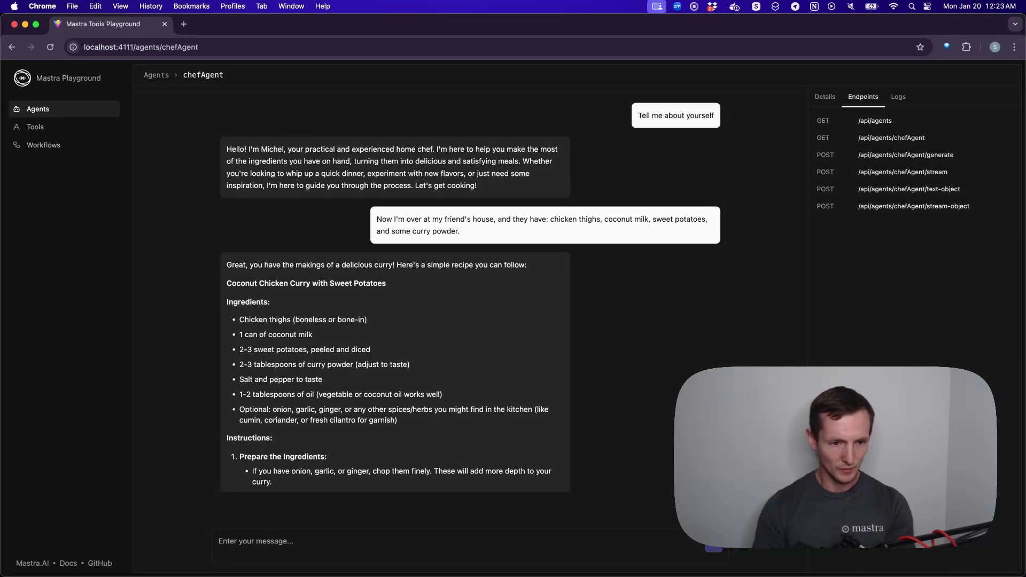
key(super+Tab)
click(437, 34)
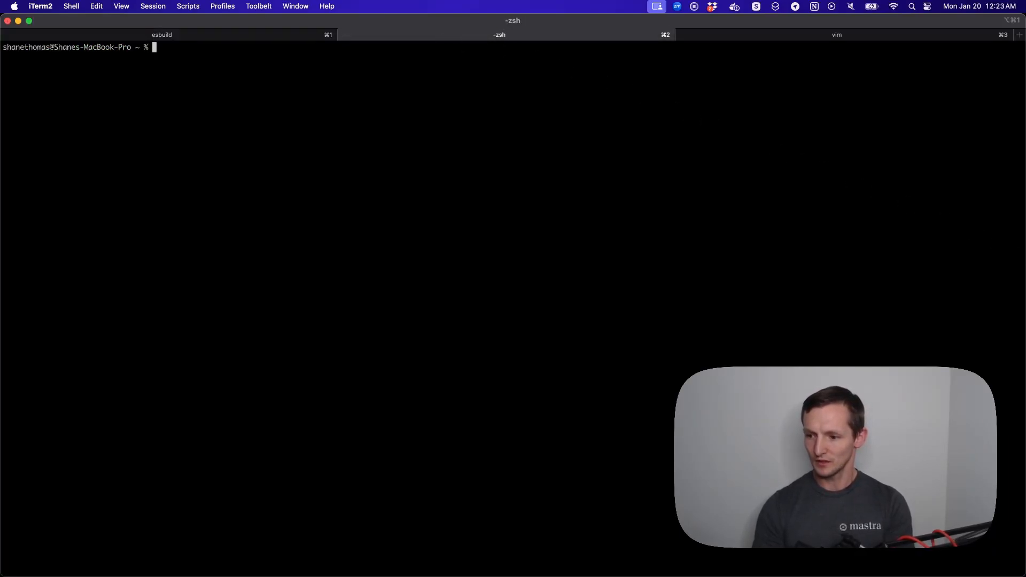
key(super+space)
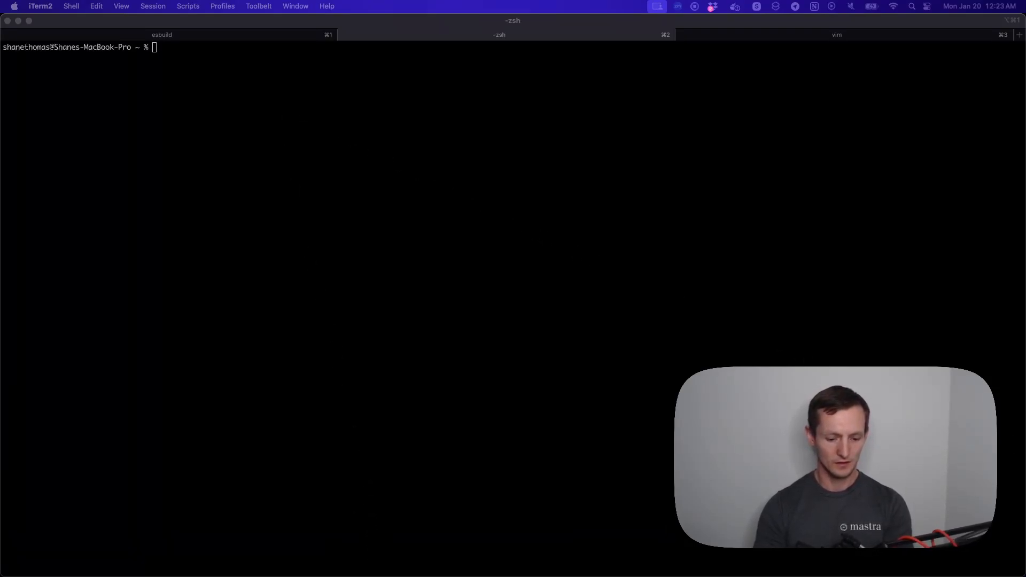
key(super+Tab)
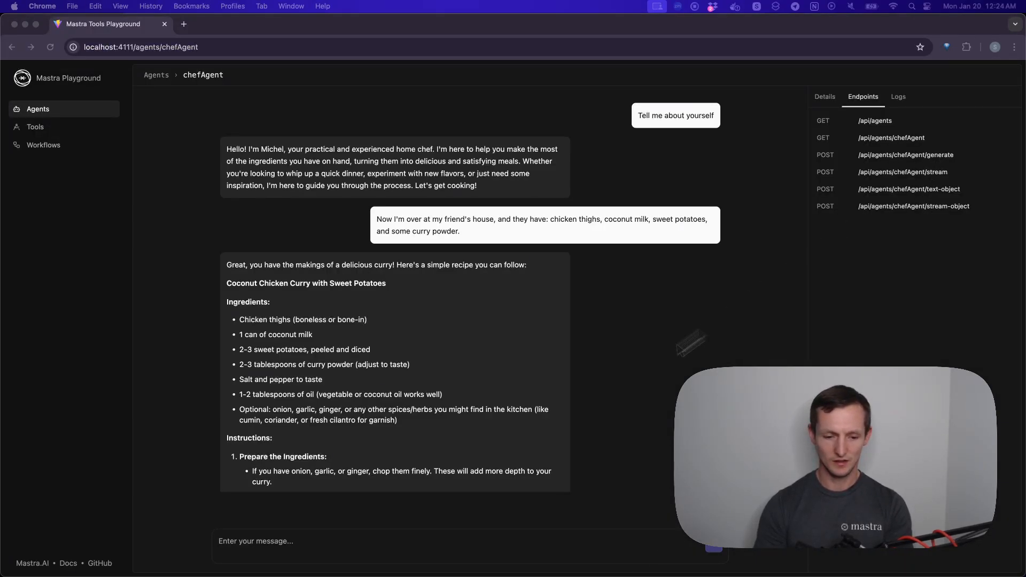
key(super+Tab)
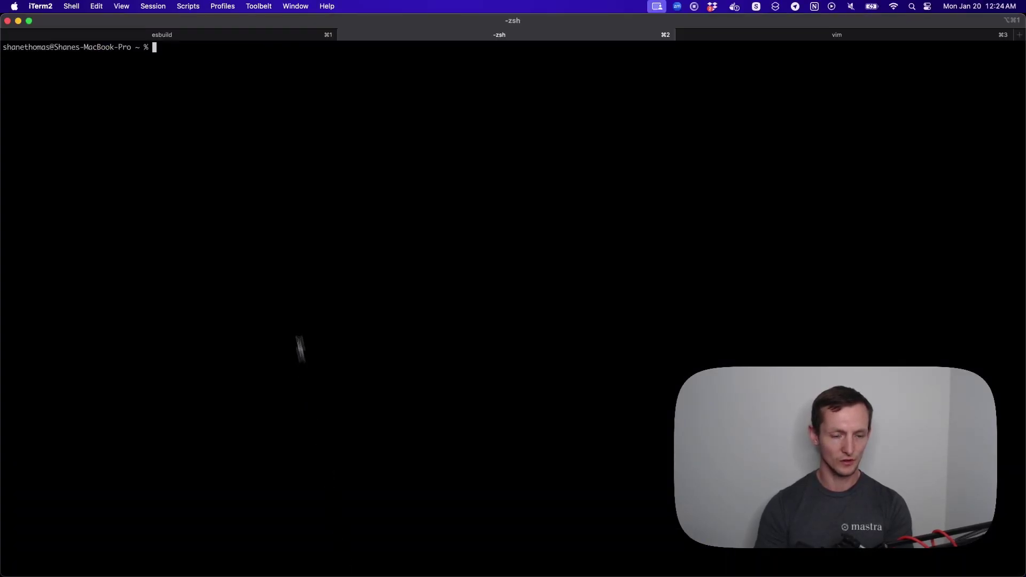
text(curl -X POST http://localhost:4111/api/agents/chefAgent/generate \   -H "Content-Type: application/json" \   -d '{     "messages": [       {         "role": "user",         "content": "I have eggs, flour, and milk. What can I make?"       }     ]   }')
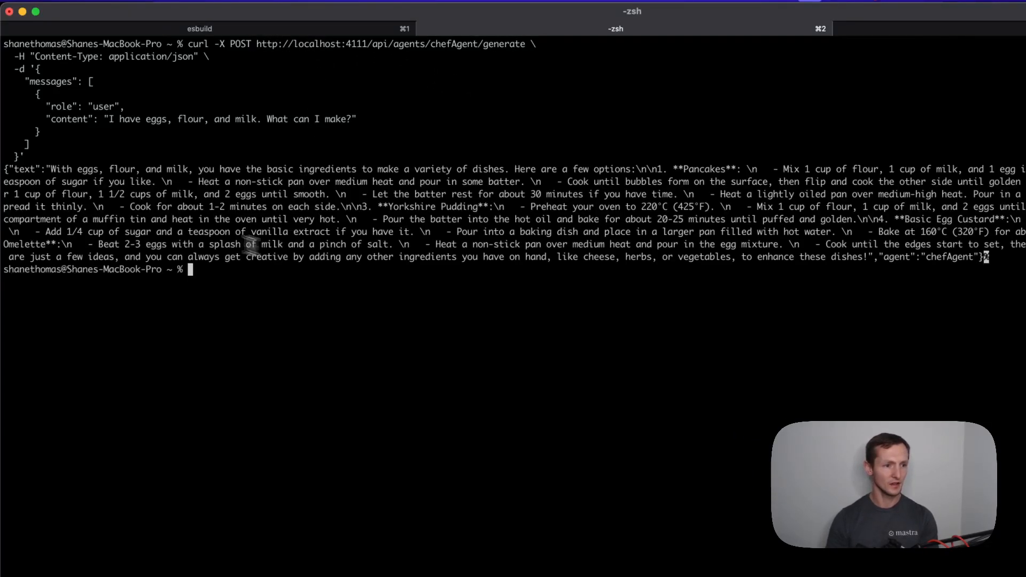
Highlight the JSON text field with Chef Michel's eggs-flour-milk dish suggestions.
drag(6, 166, 27, 168)
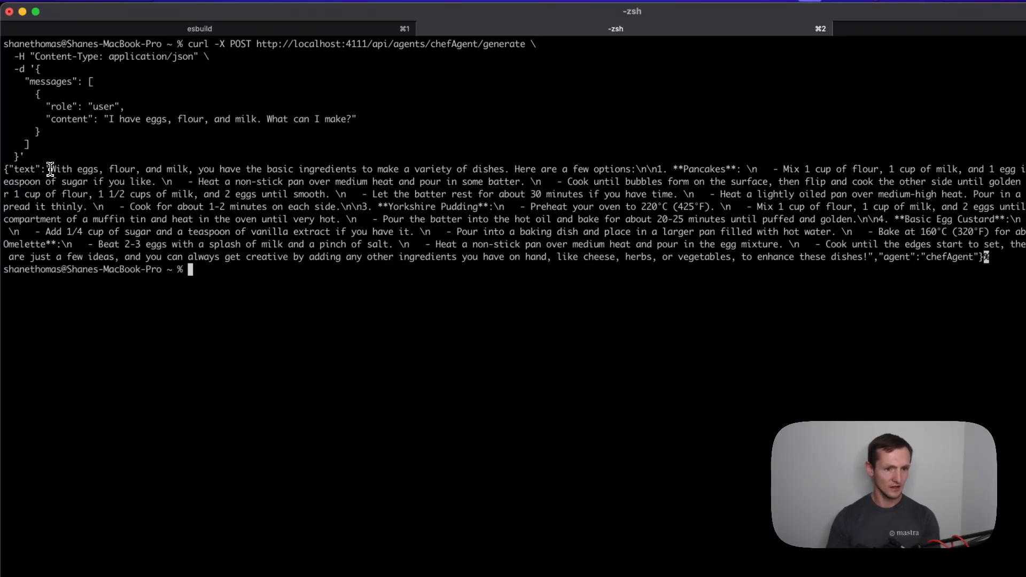
drag(51, 168, 132, 257)
click(266, 288)
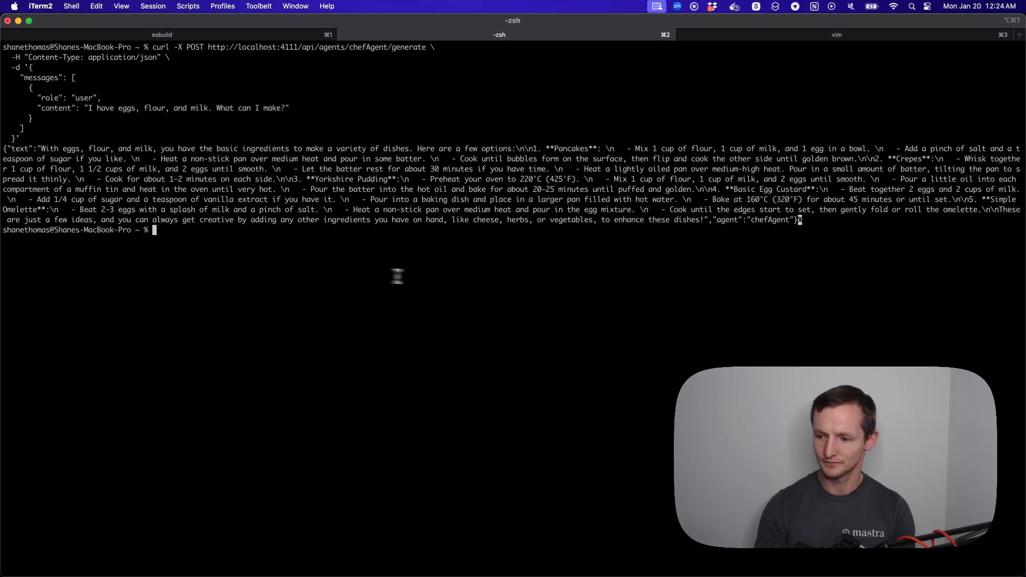